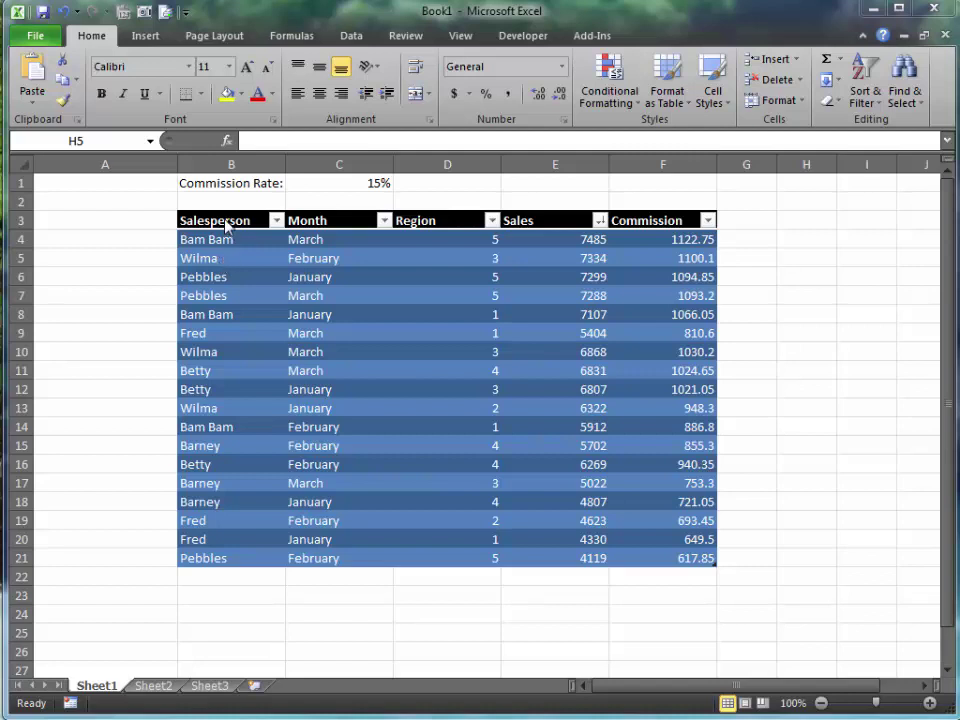
Step: Select the commission table and browse table styles without applying one
{"action": "left_click_drag", "start_coordinate": [221, 220], "coordinate": [681, 563]}
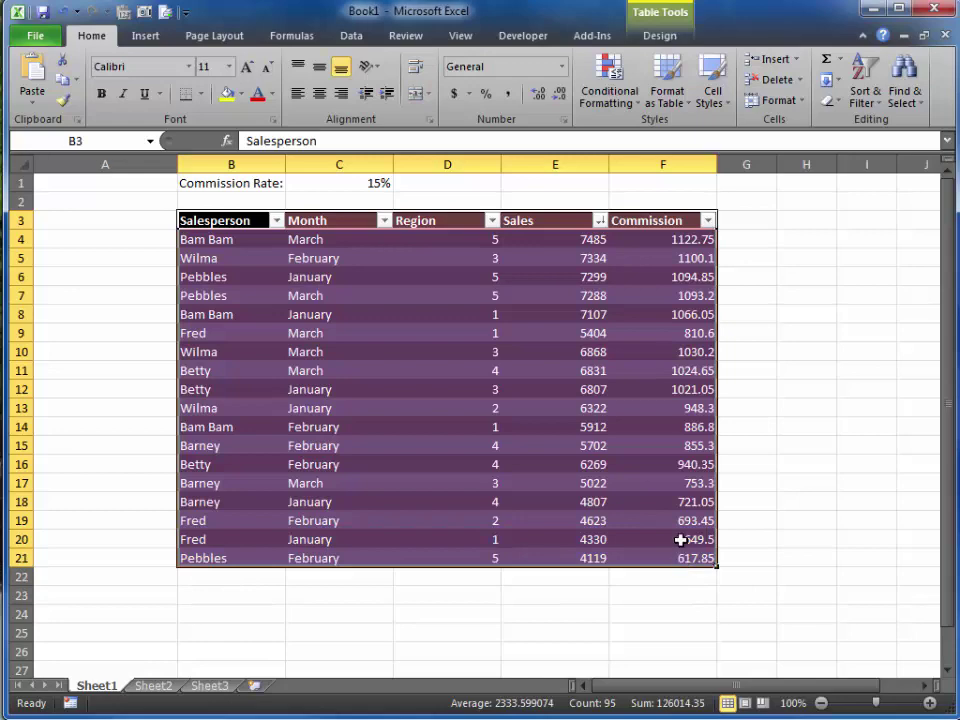
{"action": "left_click", "coordinate": [679, 110]}
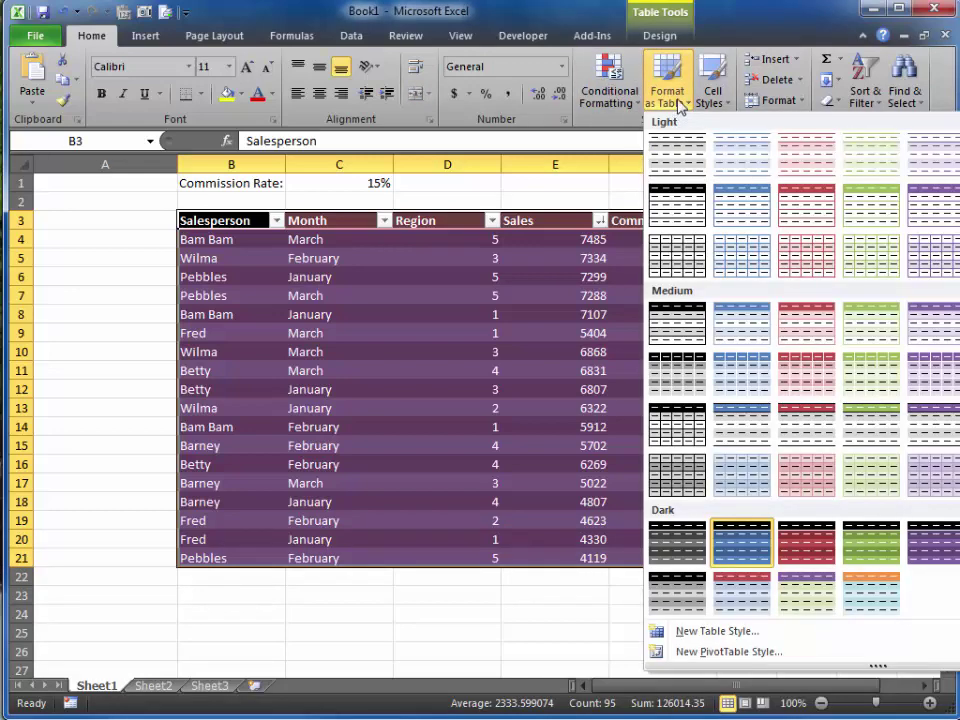
{"action": "left_click", "coordinate": [679, 104]}
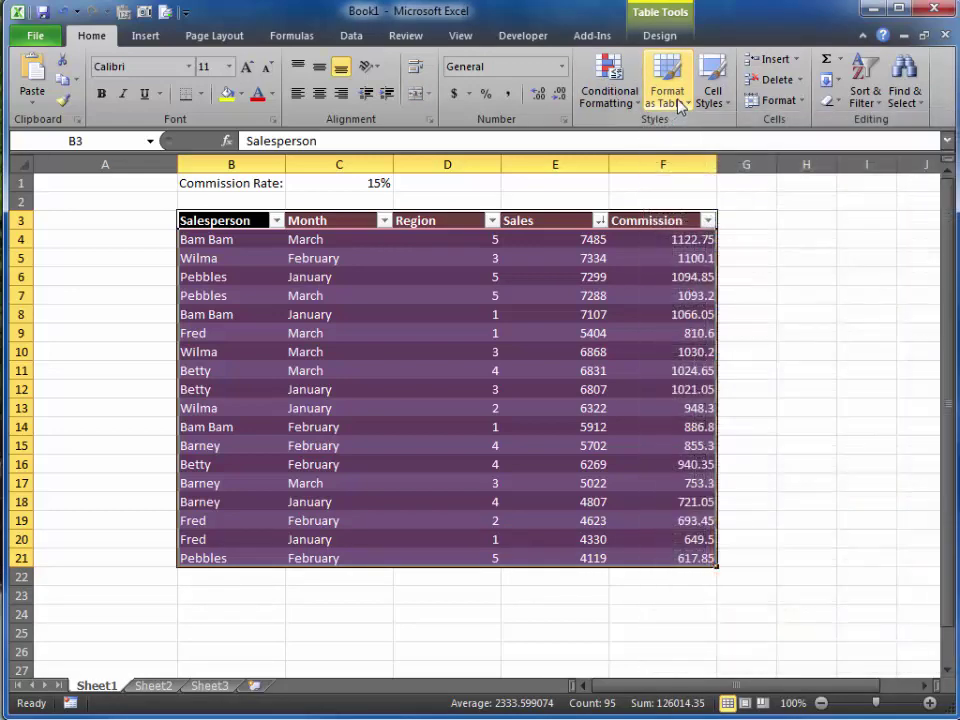
Step: Sort the table by Salesperson A to Z, then Z to A
{"action": "left_click", "coordinate": [229, 240]}
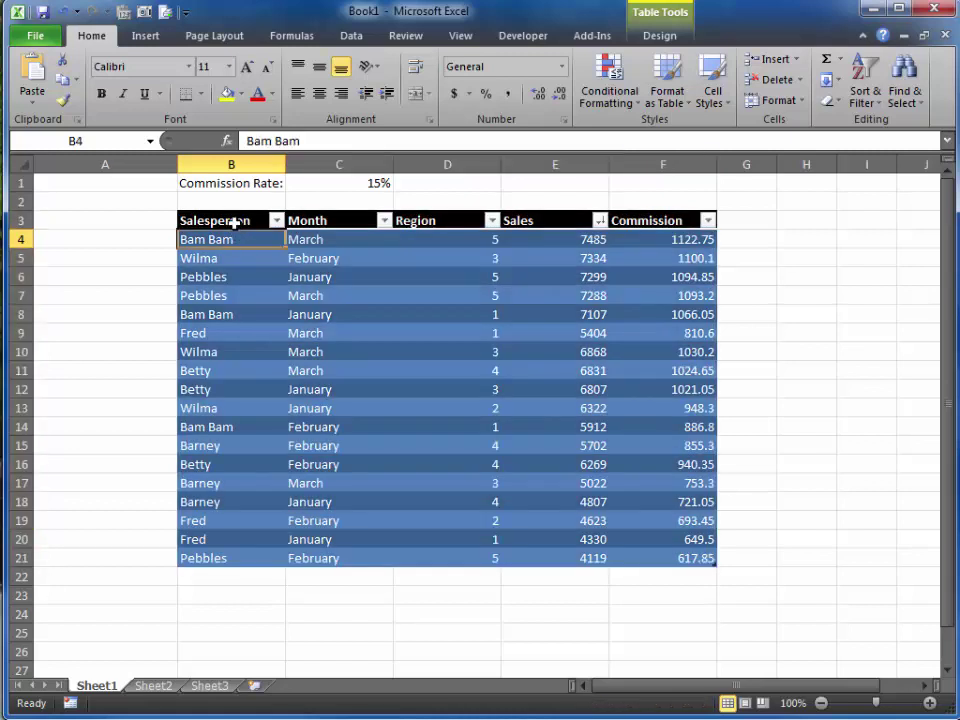
{"action": "left_click", "coordinate": [233, 221]}
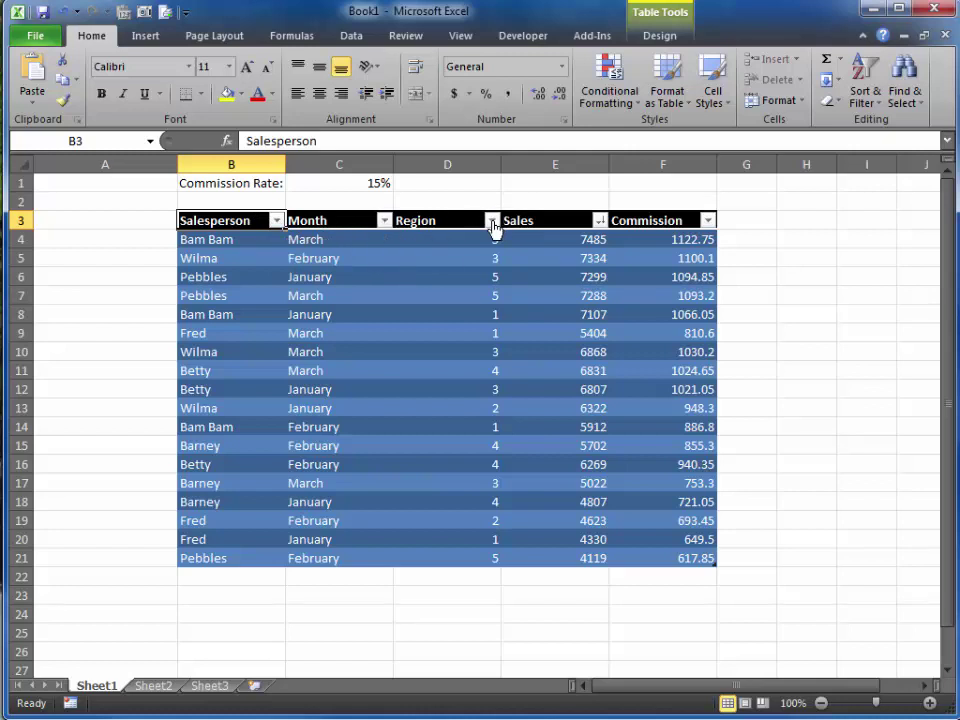
{"action": "left_click", "coordinate": [276, 221]}
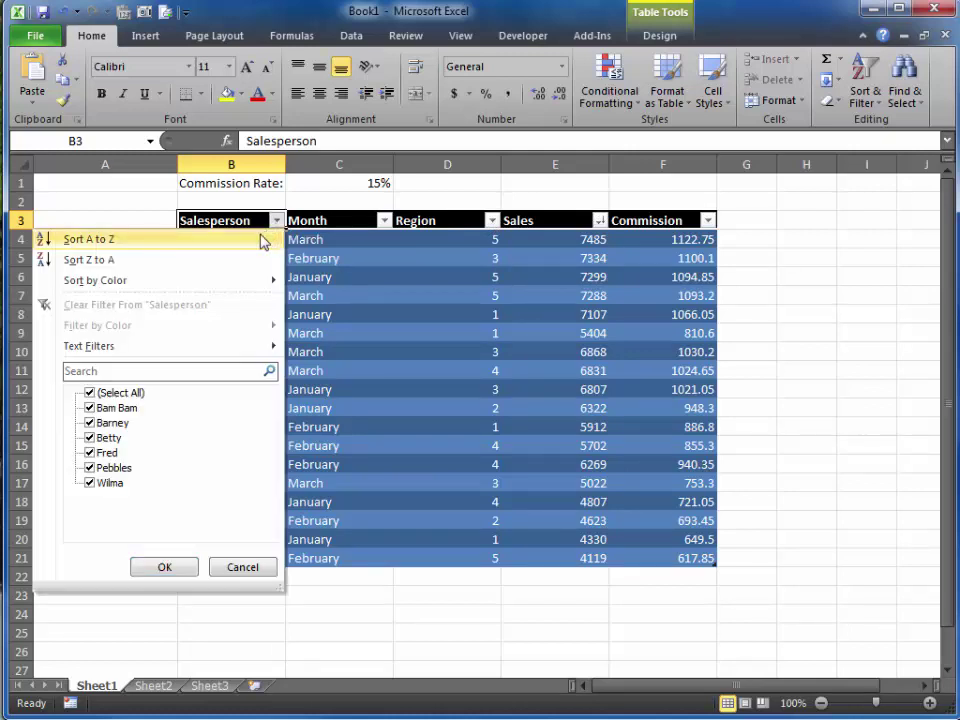
{"action": "left_click", "coordinate": [130, 246]}
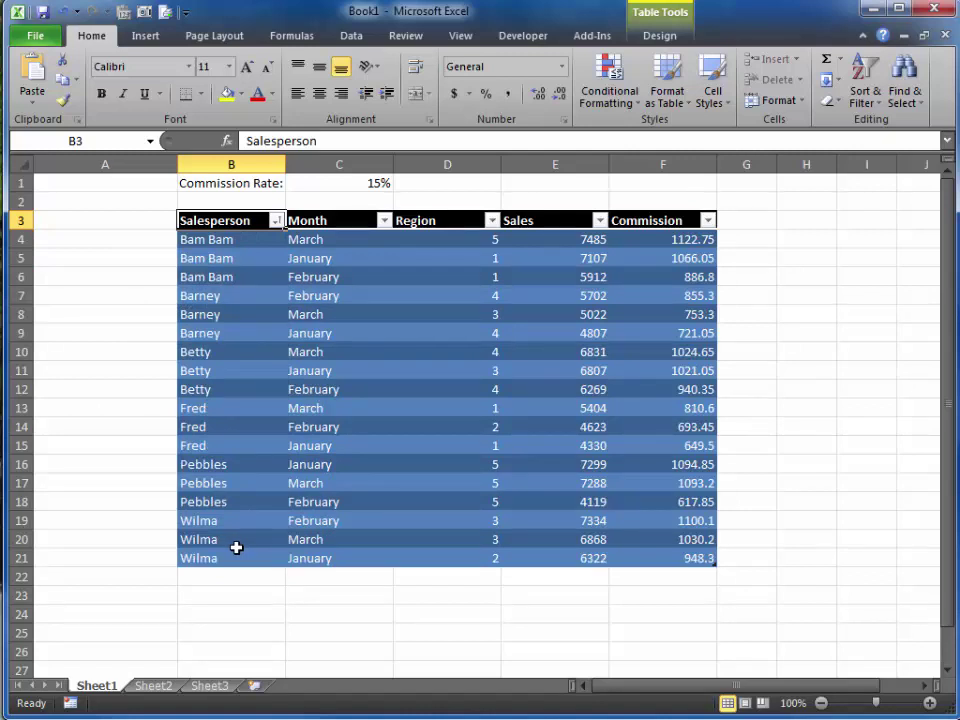
{"action": "left_click", "coordinate": [276, 221]}
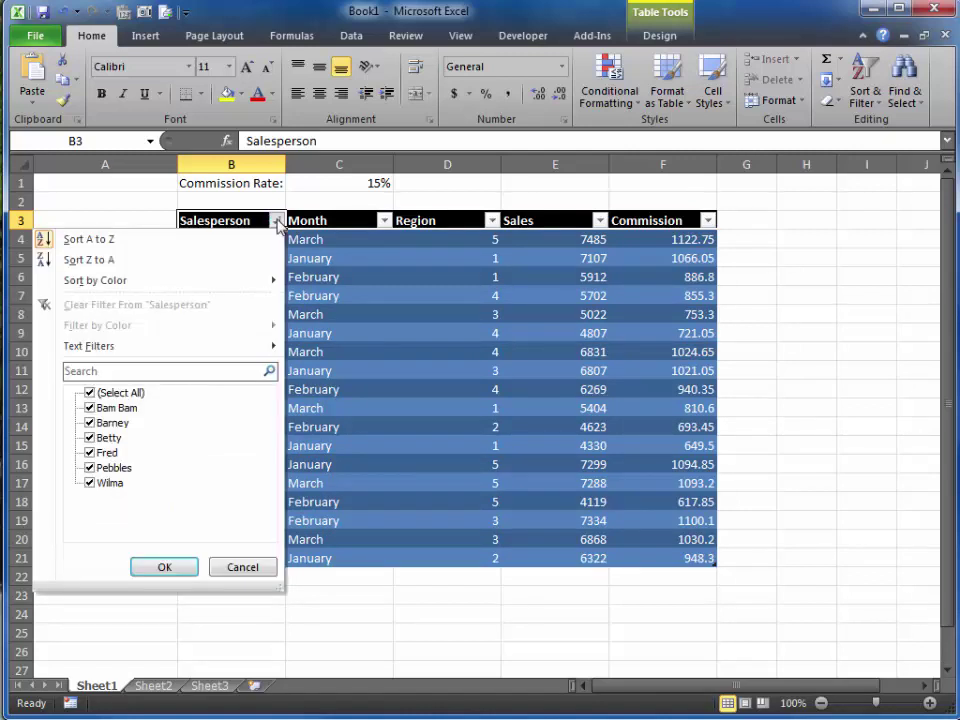
{"action": "left_click", "coordinate": [147, 262]}
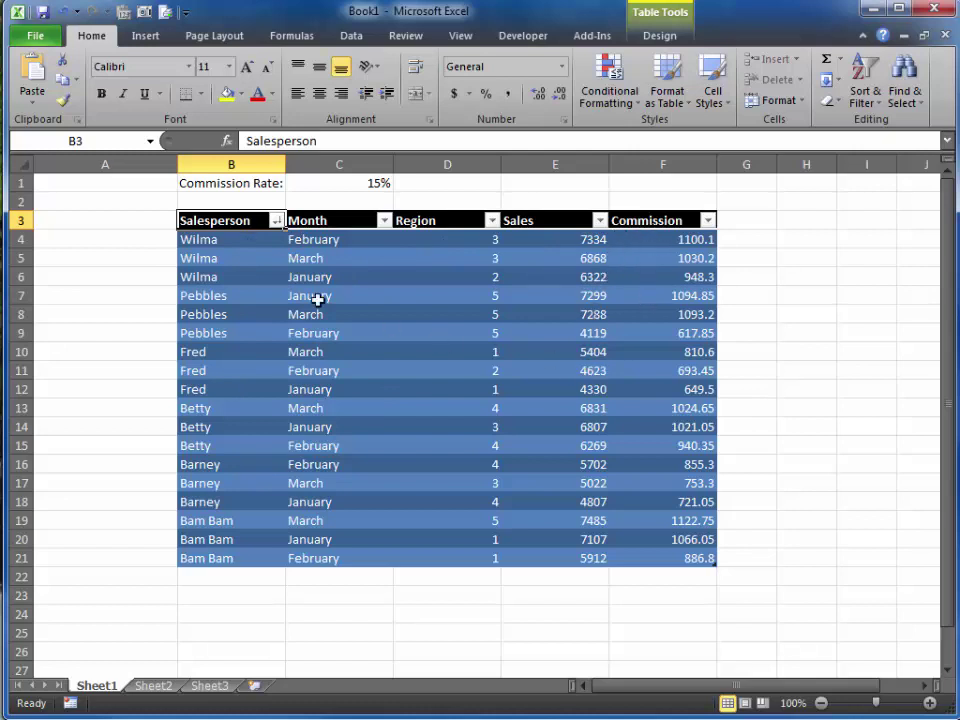
Step: Filter Salesperson to Bam Bam, Betty and Pebbles, then select the visible rows in column A
{"action": "left_click", "coordinate": [278, 220]}
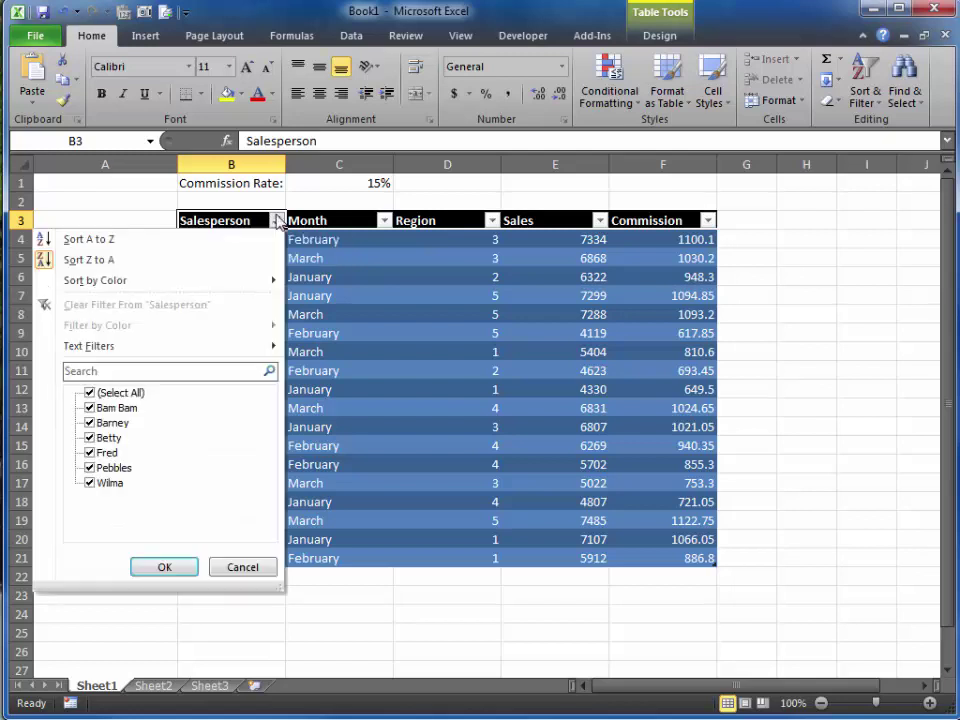
{"action": "left_click", "coordinate": [90, 393]}
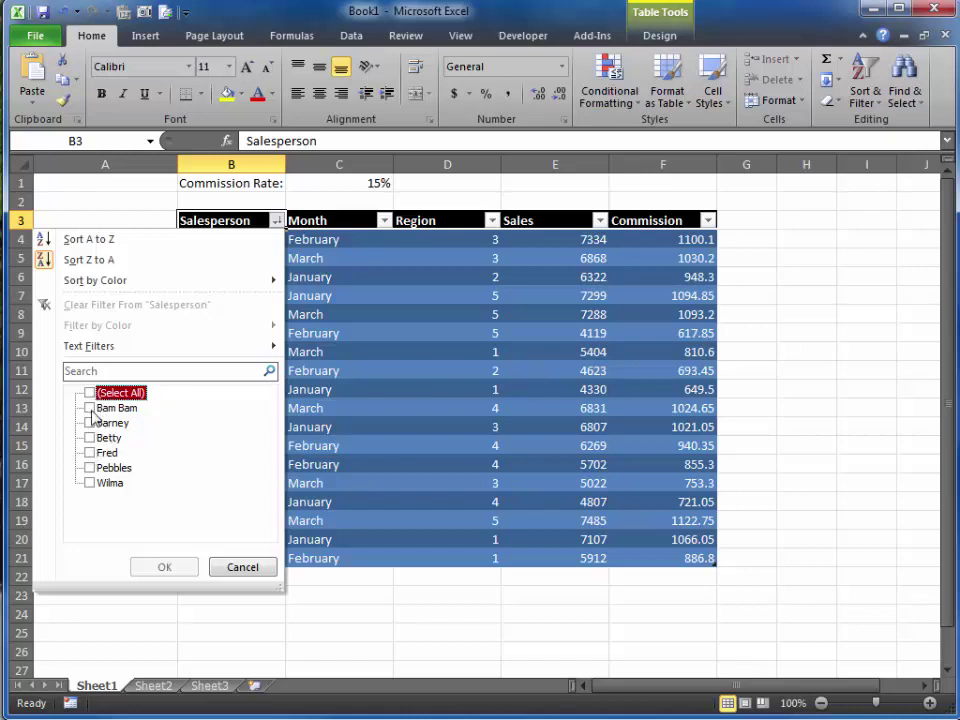
{"action": "left_click", "coordinate": [90, 408]}
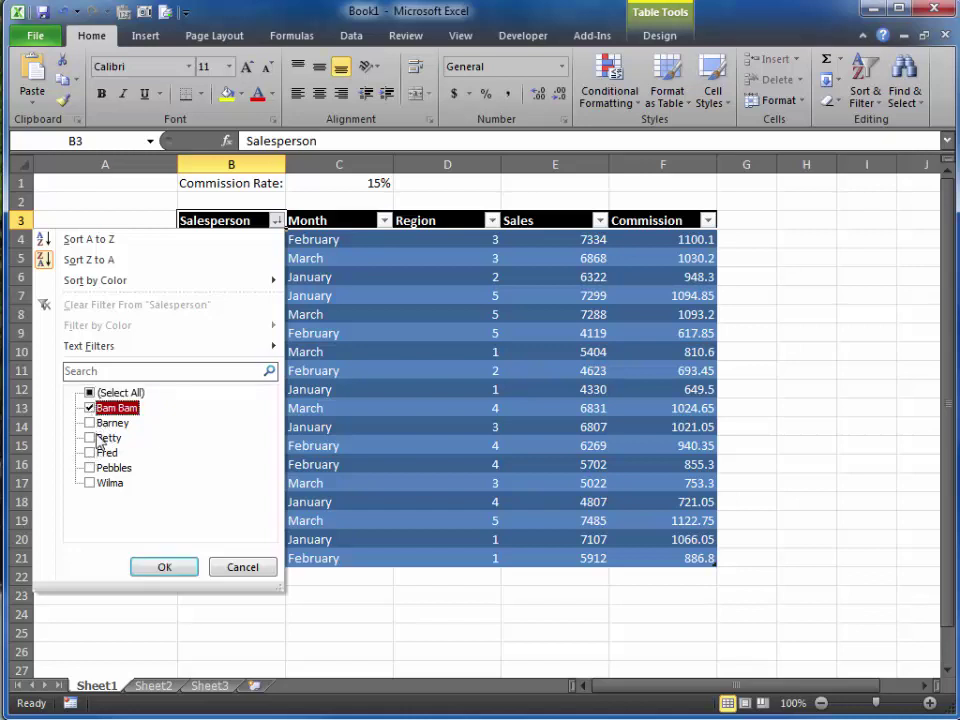
{"action": "left_click", "coordinate": [90, 438]}
{"action": "left_click", "coordinate": [90, 440]}
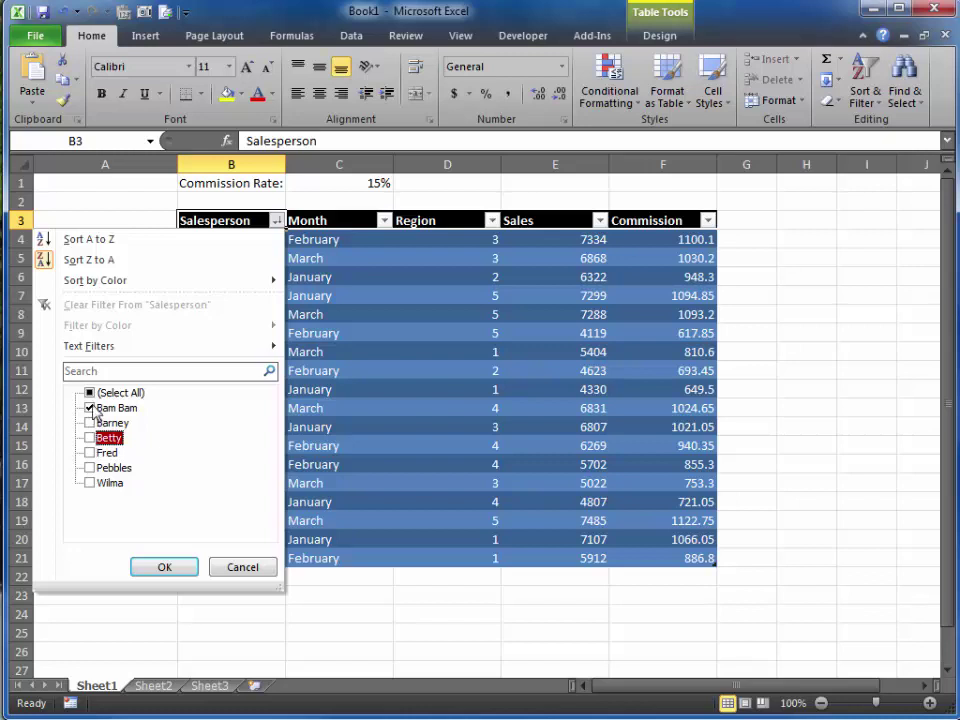
{"action": "left_click", "coordinate": [90, 438]}
{"action": "left_click", "coordinate": [91, 467]}
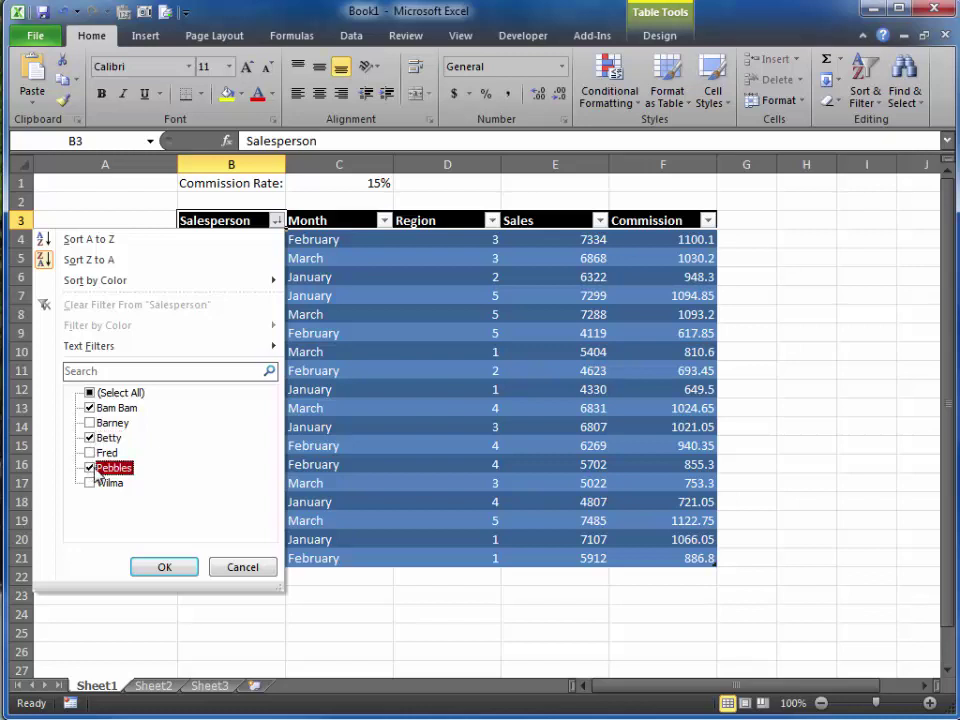
{"action": "left_click", "coordinate": [168, 568]}
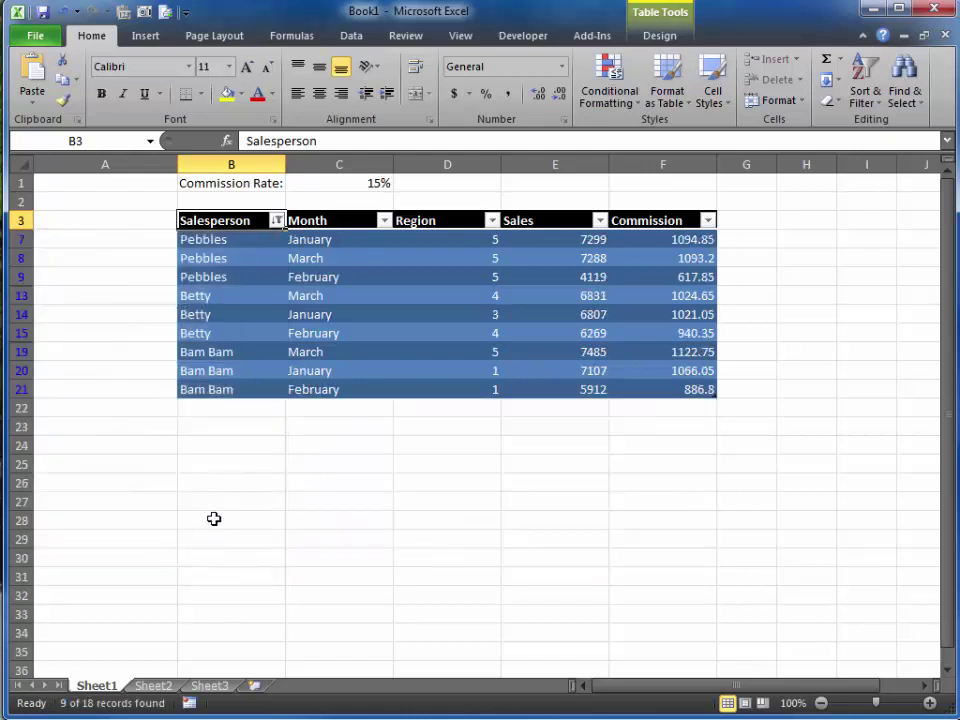
{"action": "left_click_drag", "start_coordinate": [81, 246], "coordinate": [81, 388]}
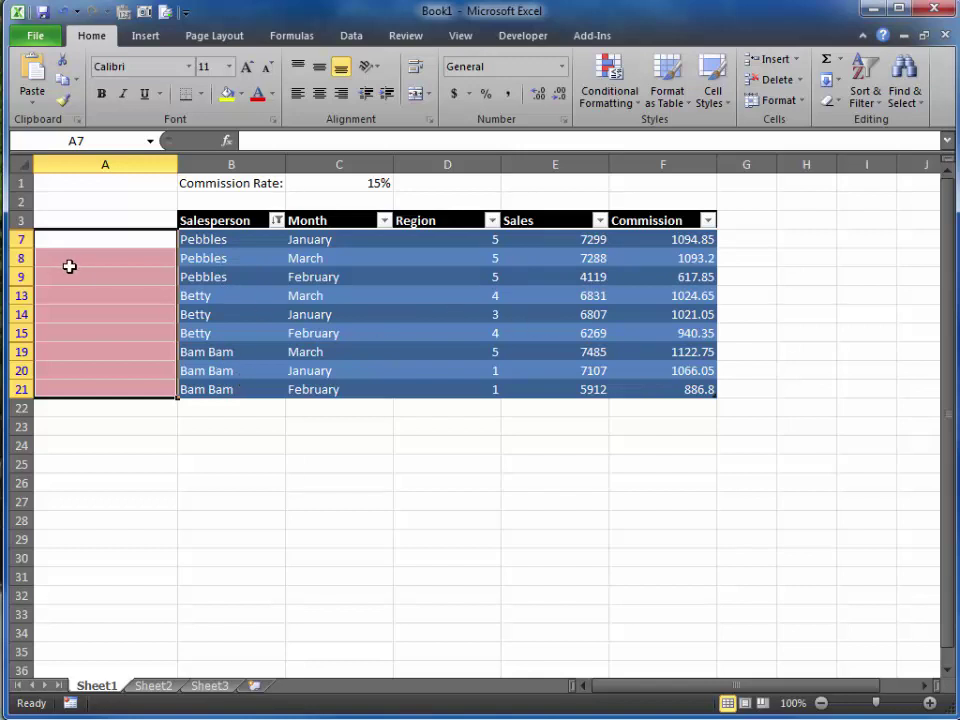
Step: Clear the Salesperson filter so every name shows again
{"action": "left_click", "coordinate": [277, 220]}
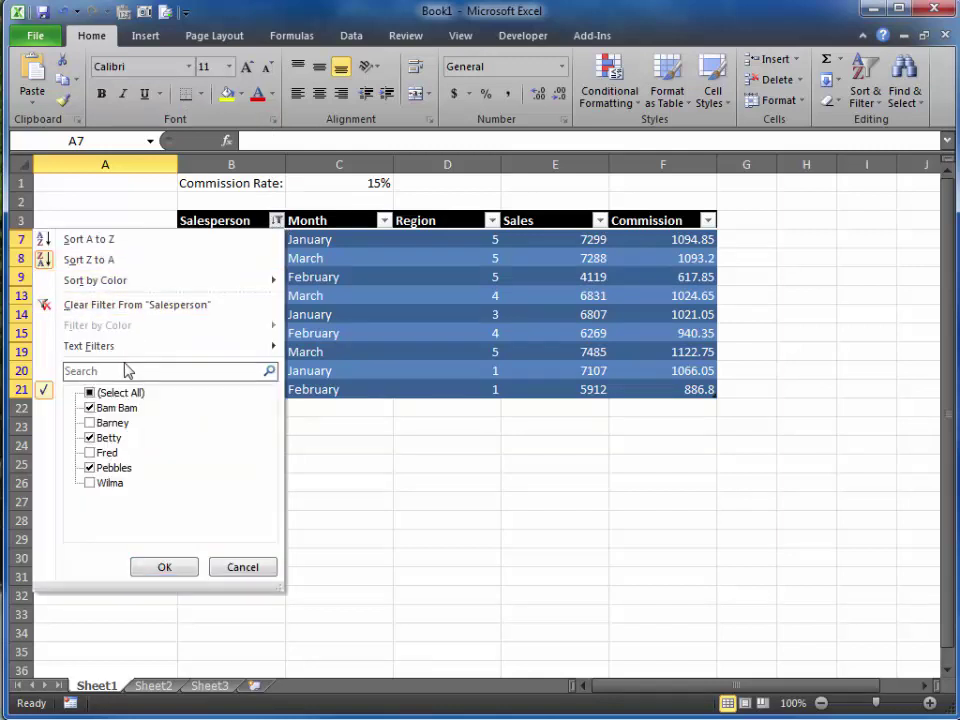
{"action": "left_click", "coordinate": [124, 394]}
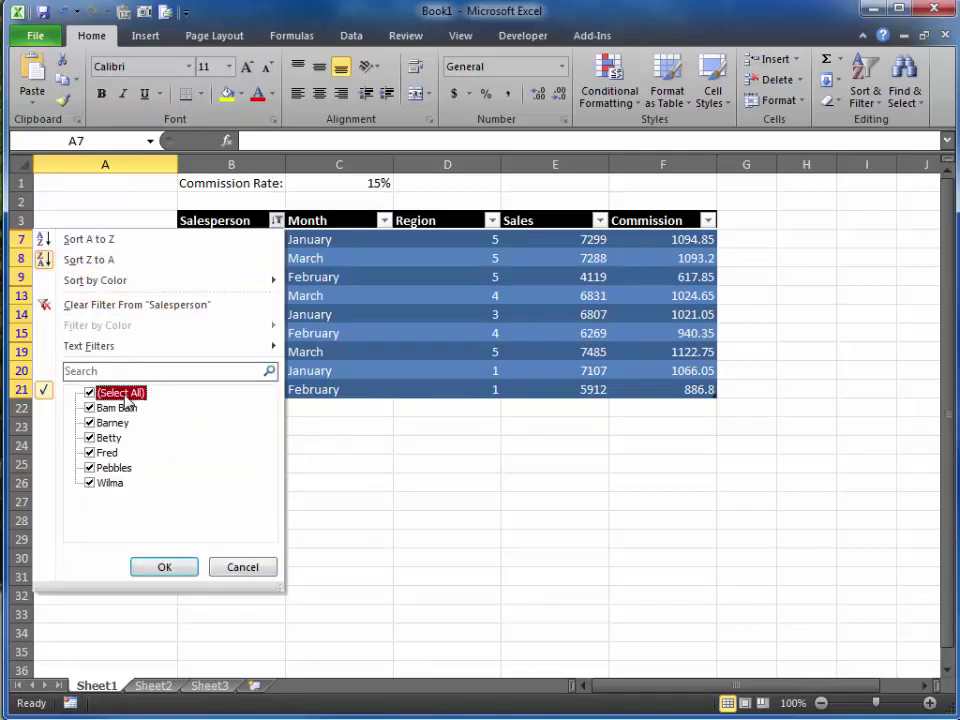
{"action": "left_click", "coordinate": [182, 569]}
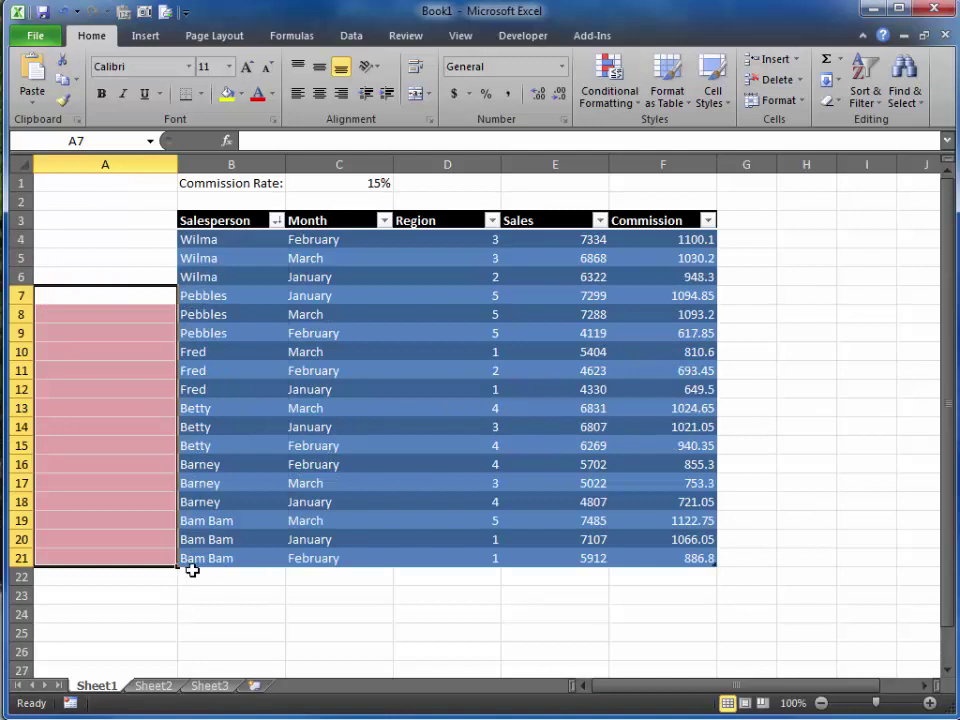
Step: Filter Salesperson to only Fred, Wilma and Pebbles
{"action": "left_click", "coordinate": [276, 221]}
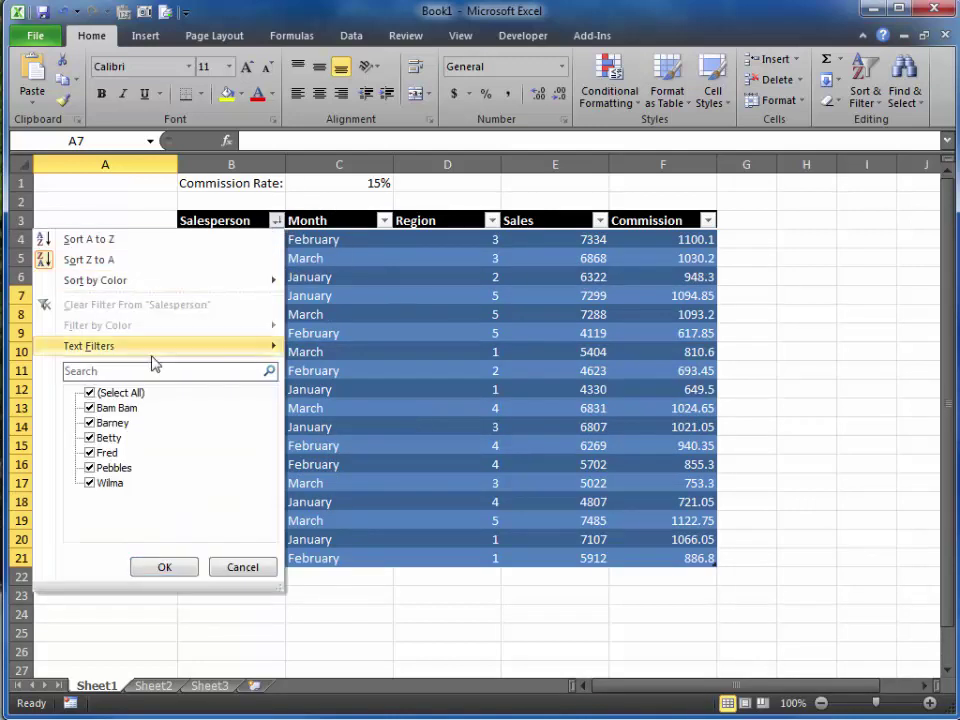
{"action": "left_click", "coordinate": [124, 397]}
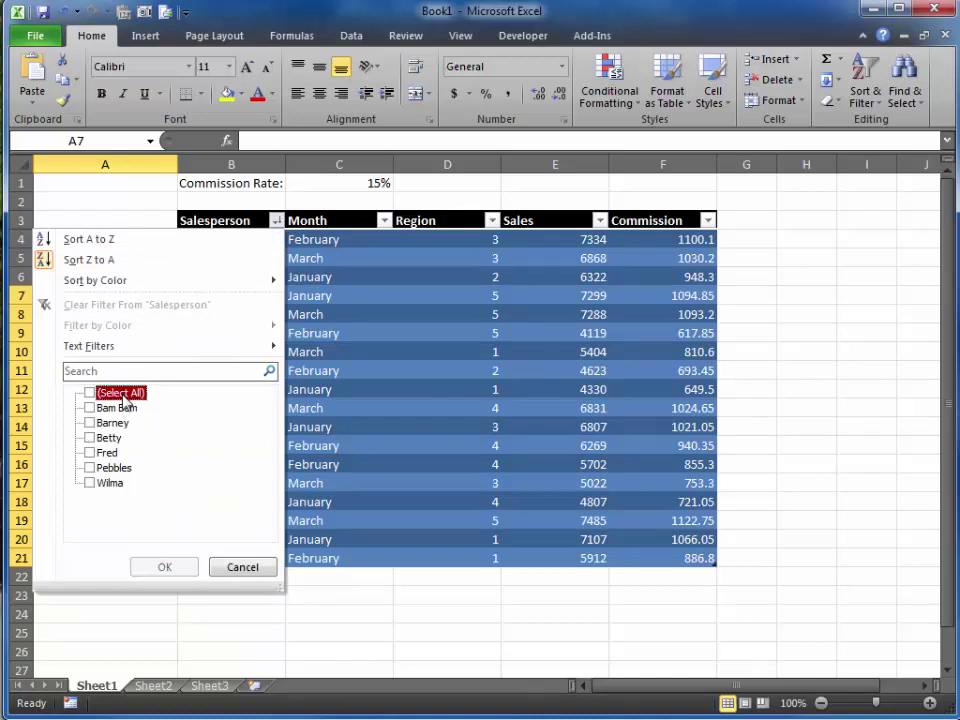
{"action": "left_click", "coordinate": [108, 452]}
{"action": "left_click", "coordinate": [118, 484]}
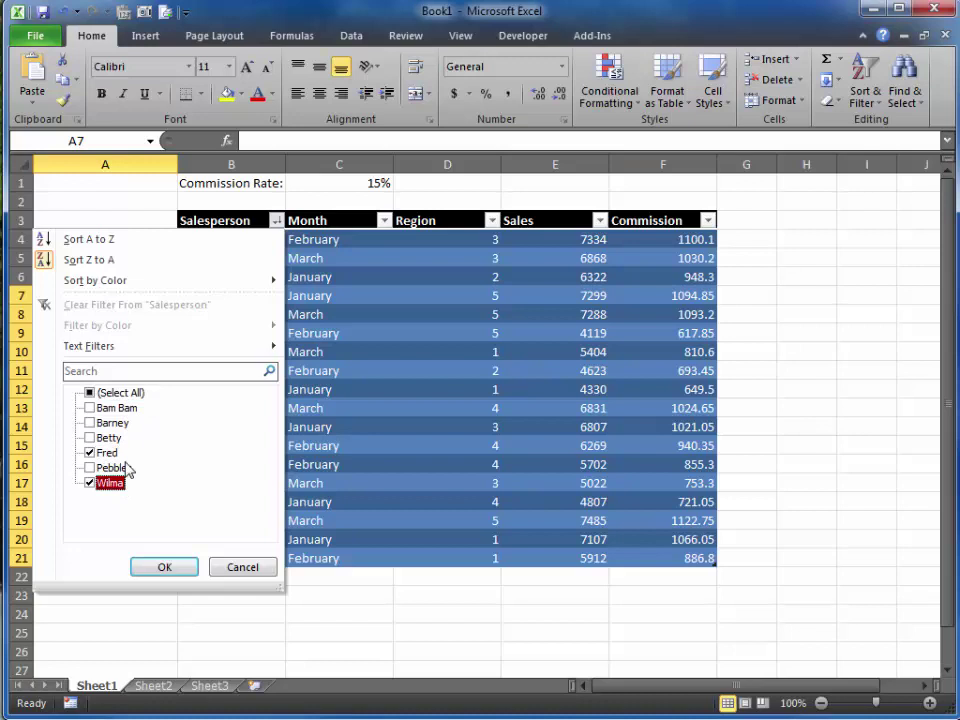
{"action": "left_click", "coordinate": [130, 470]}
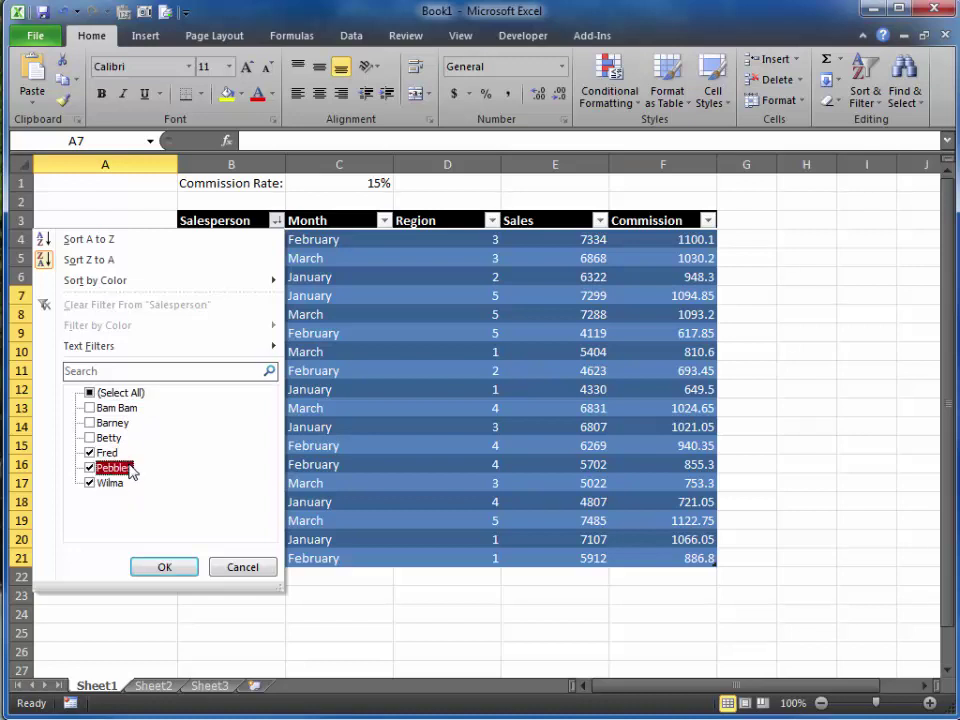
{"action": "left_click", "coordinate": [172, 569]}
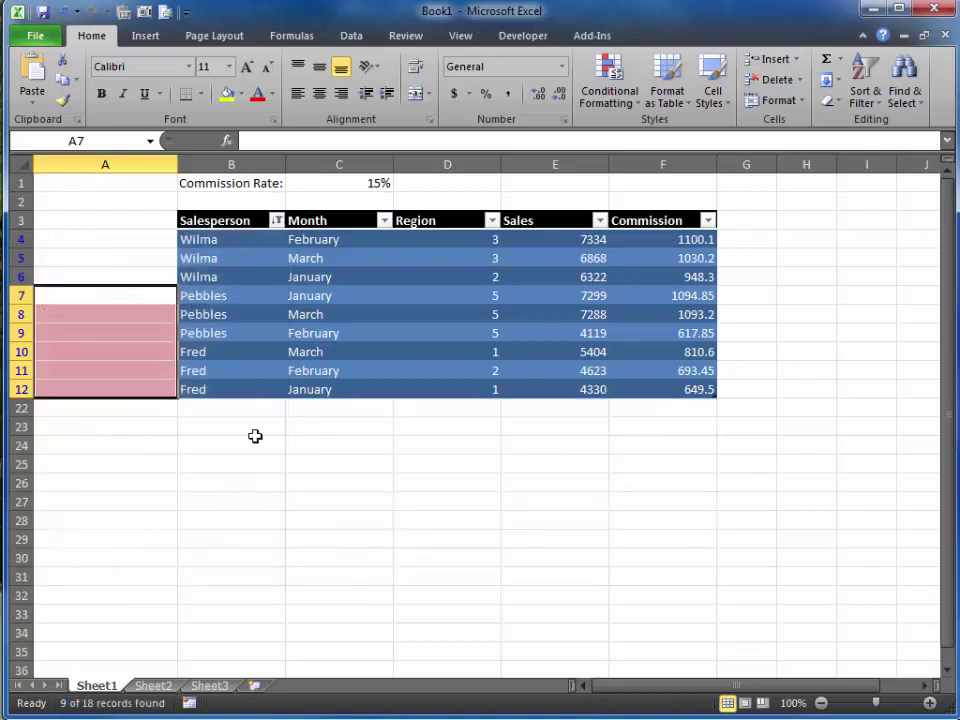
Step: Filter the Month column to March only, then select the three visible salesperson and month cells
{"action": "left_click", "coordinate": [384, 221]}
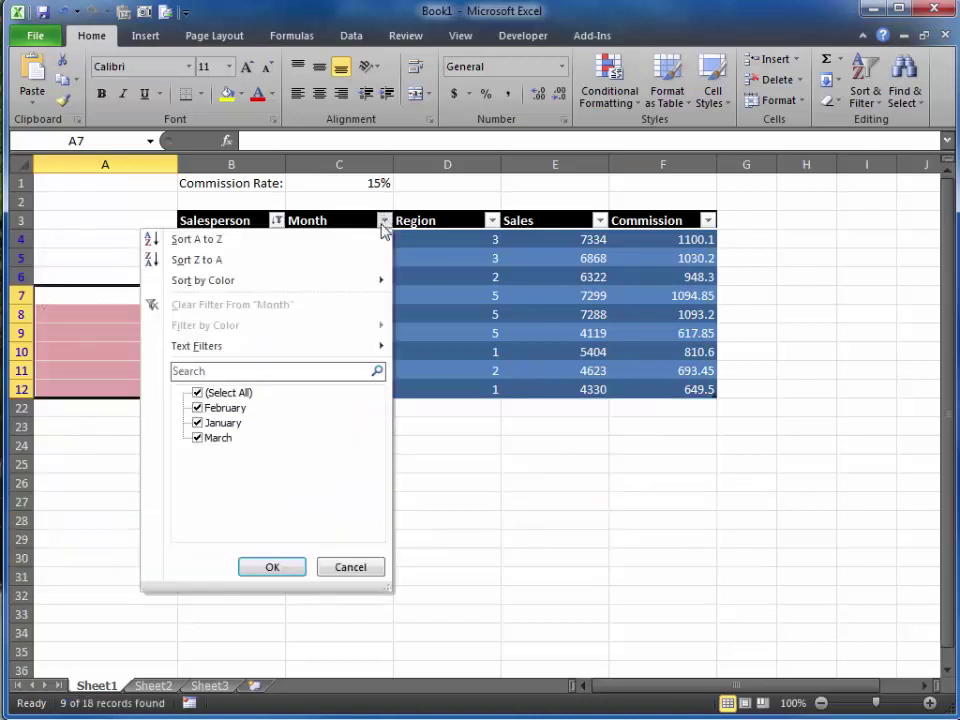
{"action": "left_click", "coordinate": [197, 394]}
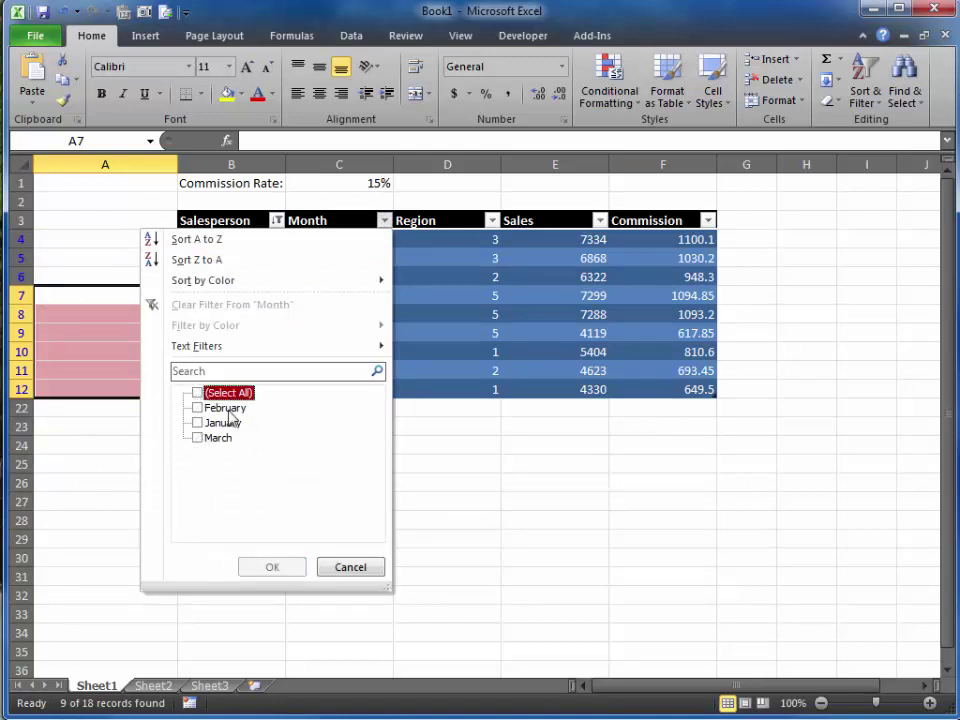
{"action": "left_click", "coordinate": [198, 438]}
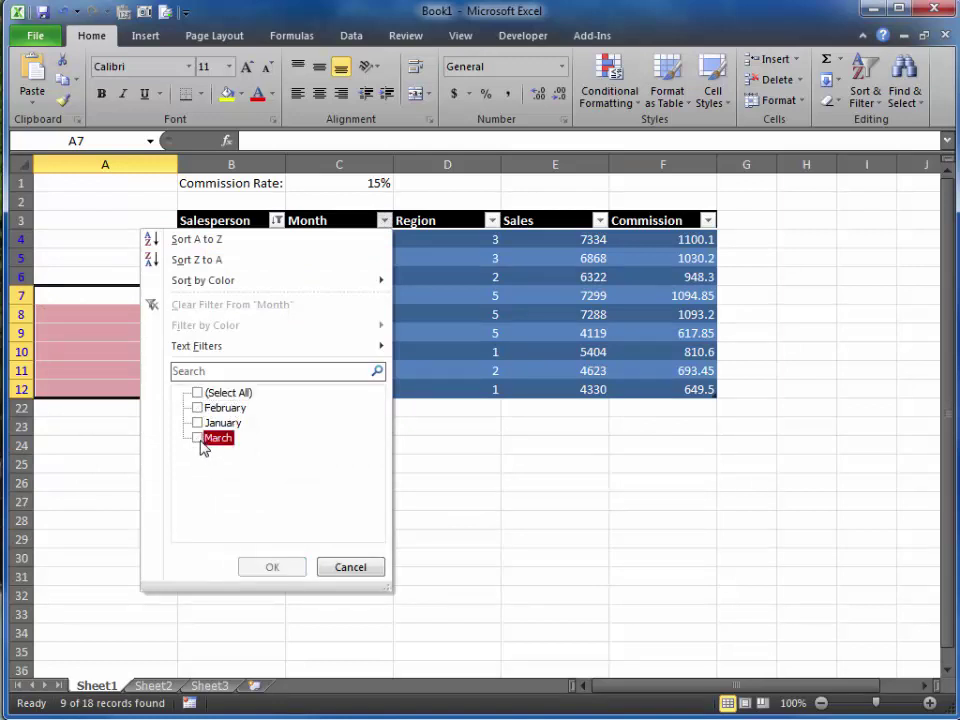
{"action": "left_click", "coordinate": [284, 573]}
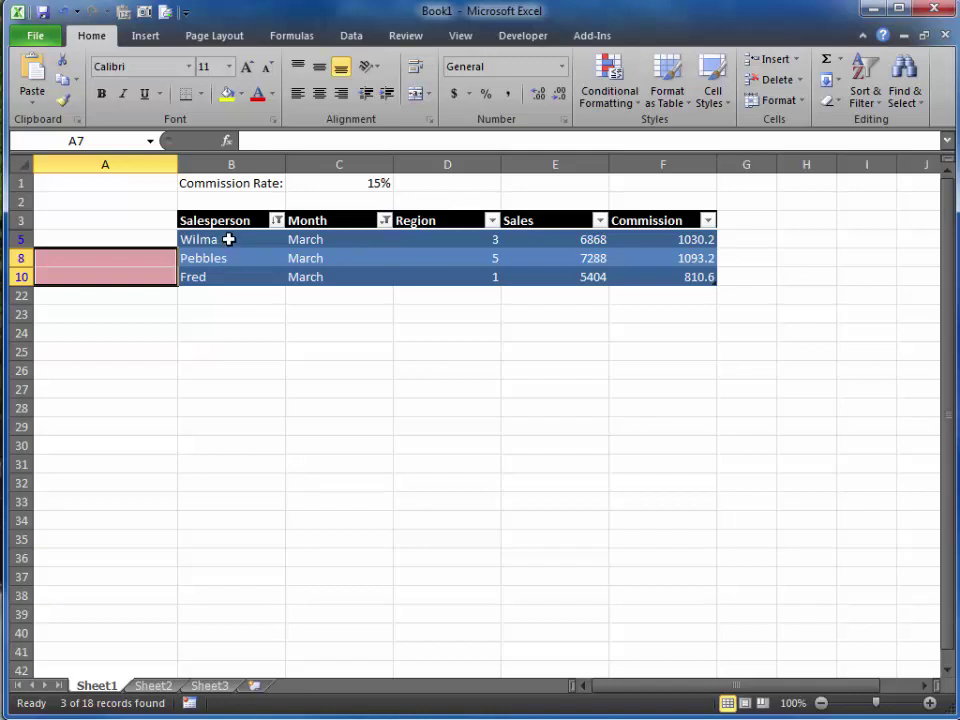
{"action": "left_click_drag", "start_coordinate": [229, 240], "coordinate": [233, 274]}
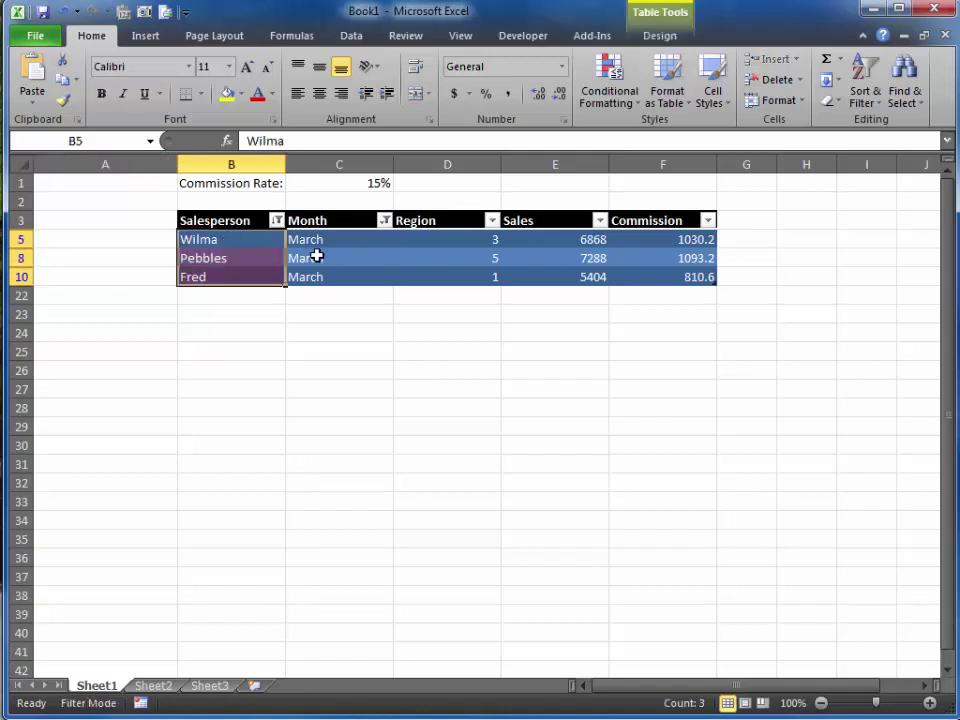
{"action": "left_click_drag", "start_coordinate": [312, 240], "coordinate": [311, 275]}
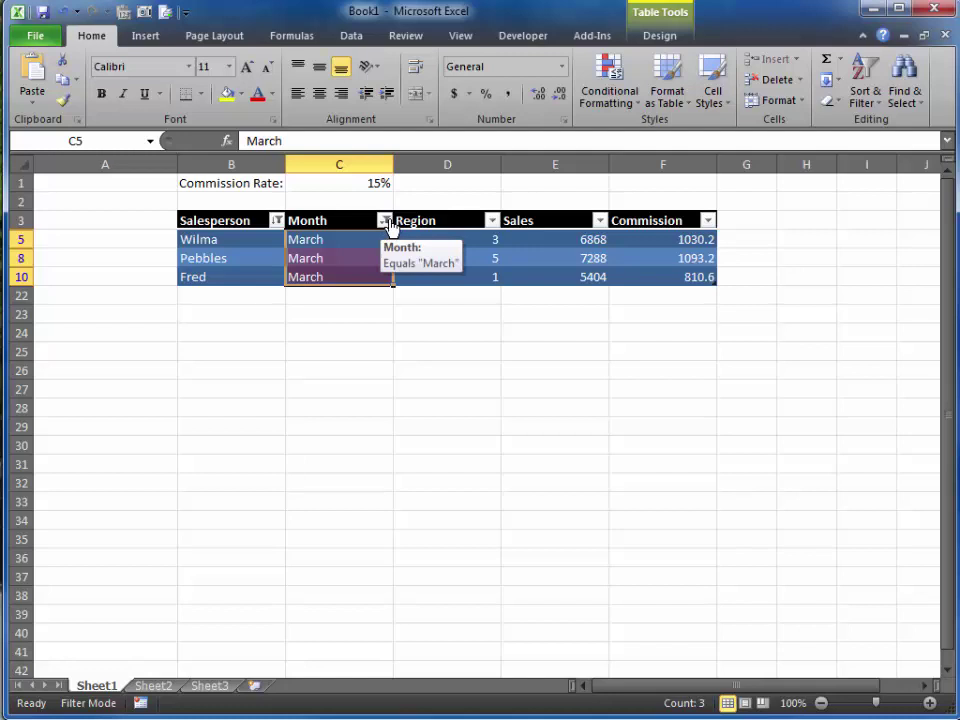
Step: Reset the Salesperson filter to include every name
{"action": "left_click", "coordinate": [277, 222]}
{"action": "left_click", "coordinate": [146, 395]}
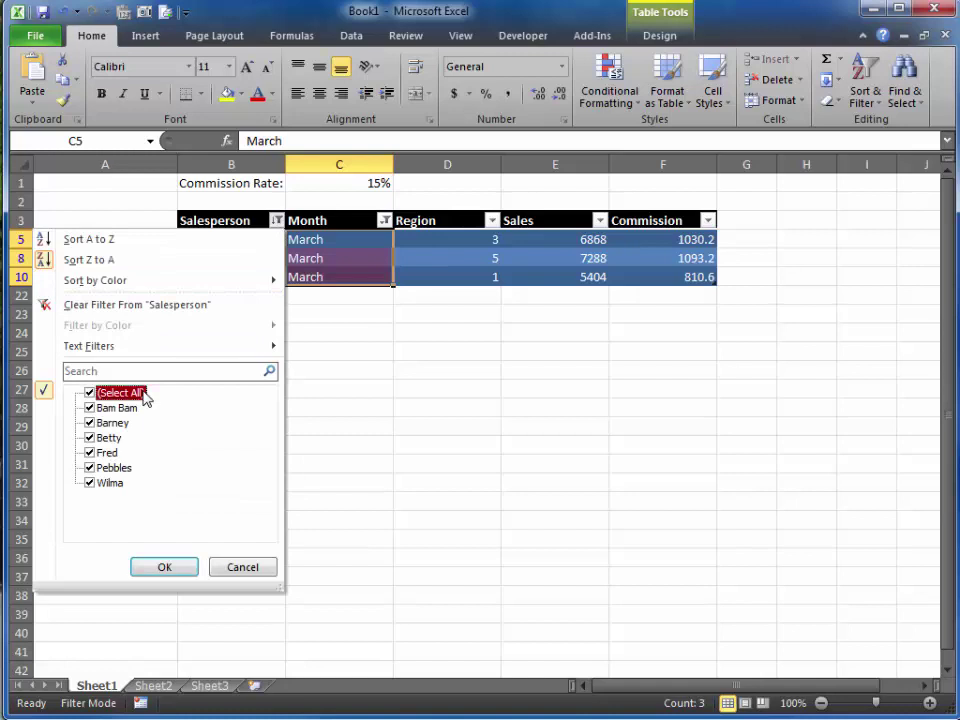
{"action": "left_click", "coordinate": [180, 567]}
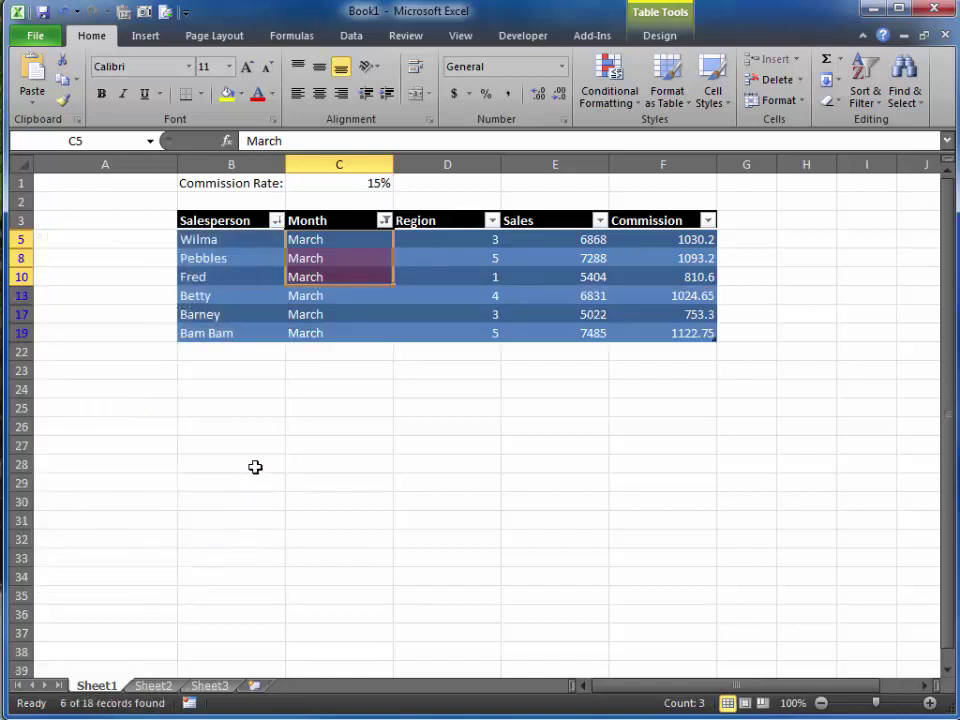
Step: Reset the Month filter to include every month and select cell C7
{"action": "left_click", "coordinate": [385, 221]}
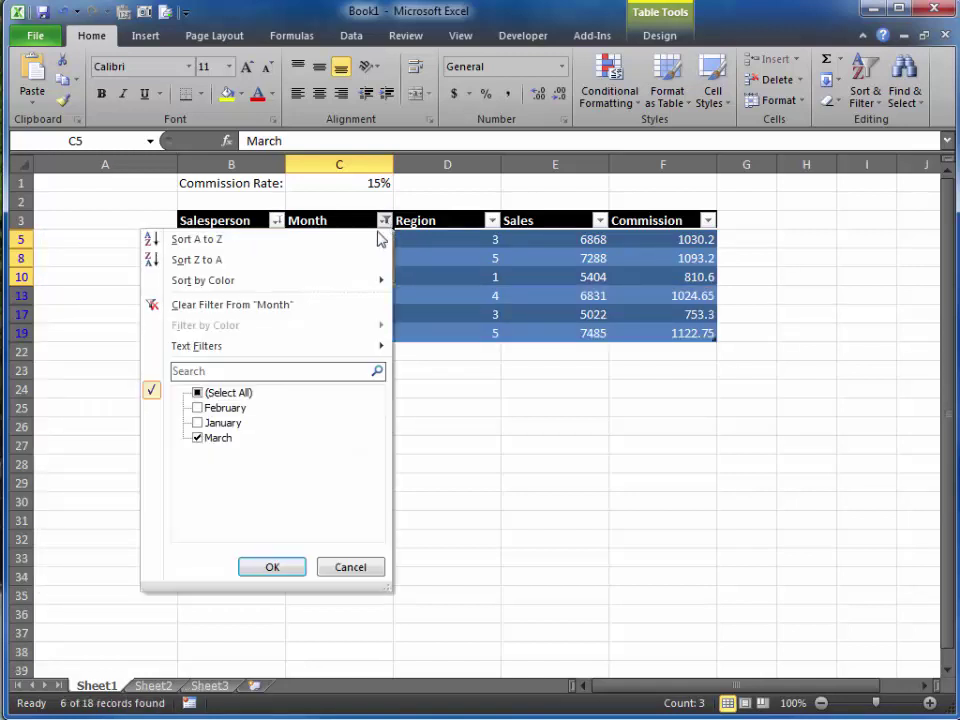
{"action": "left_click", "coordinate": [246, 396]}
{"action": "left_click", "coordinate": [270, 566]}
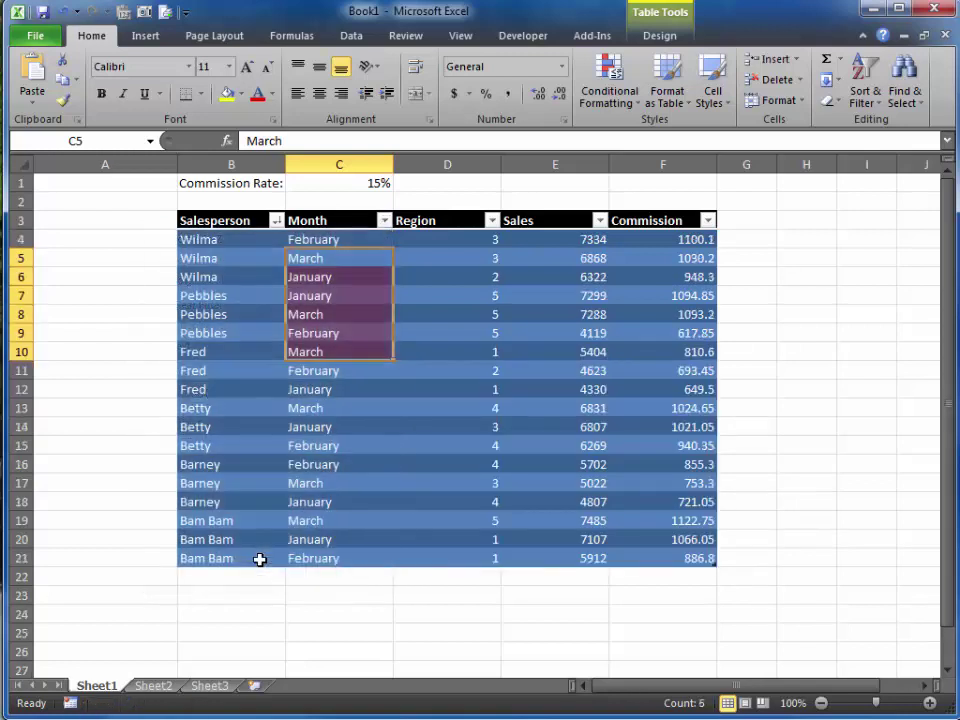
{"action": "left_click", "coordinate": [378, 287]}
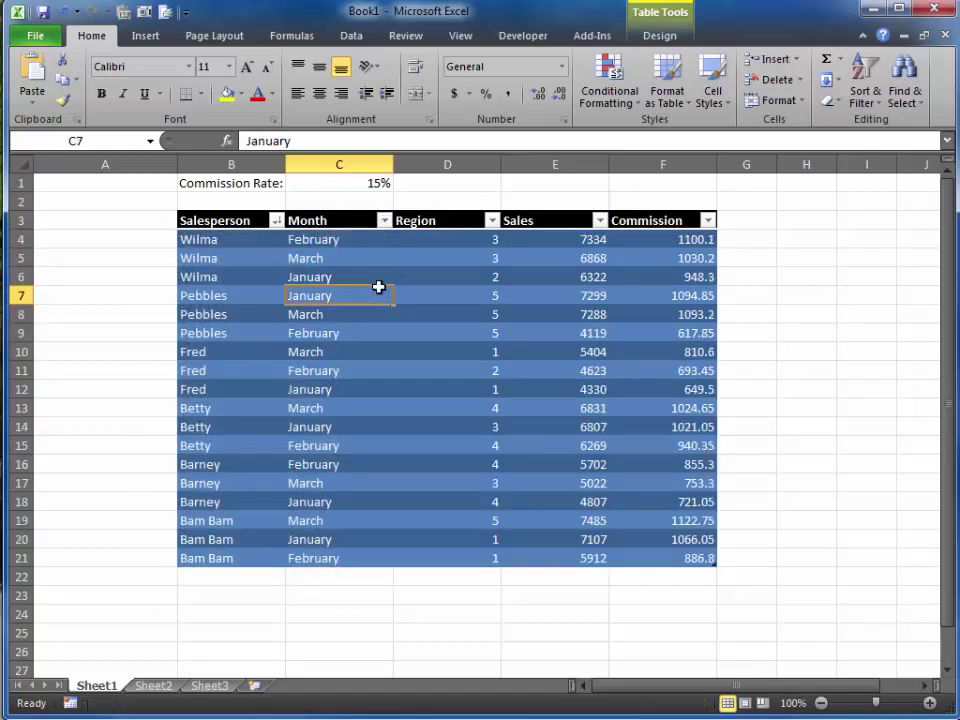
Step: On the Data tab, toggle Filter off and back on for the commission table
{"action": "left_click", "coordinate": [351, 37]}
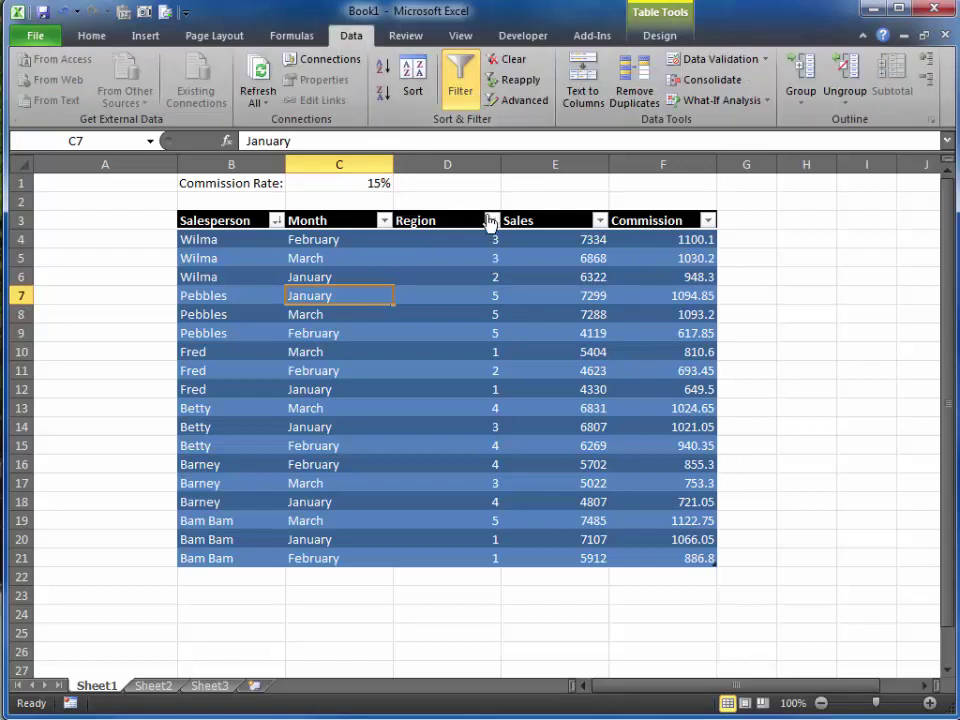
{"action": "left_click", "coordinate": [459, 88]}
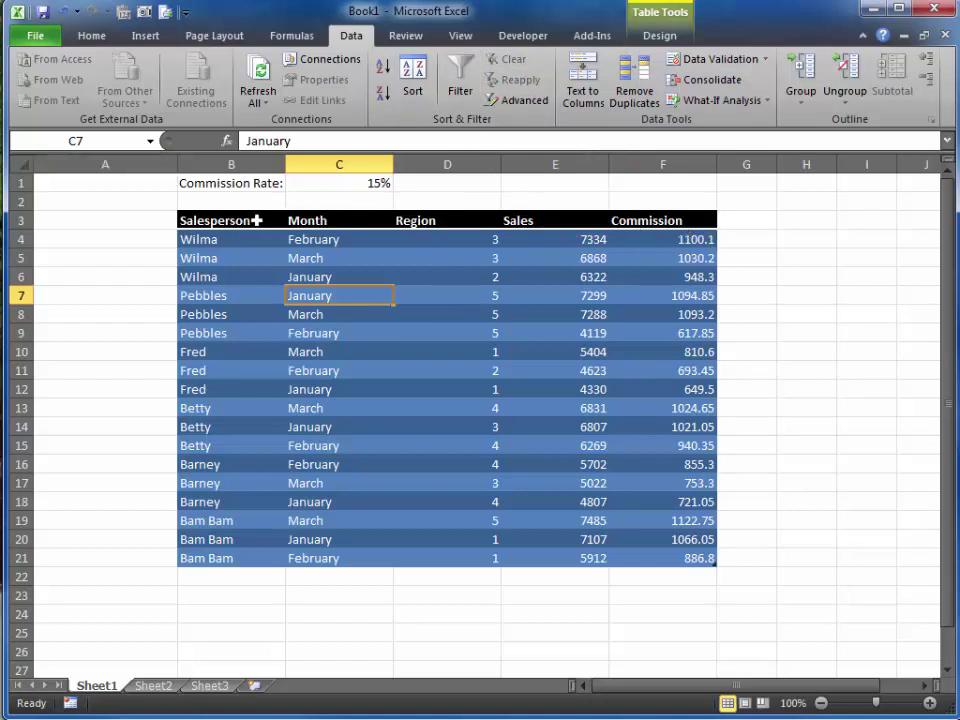
{"action": "left_click", "coordinate": [460, 88]}
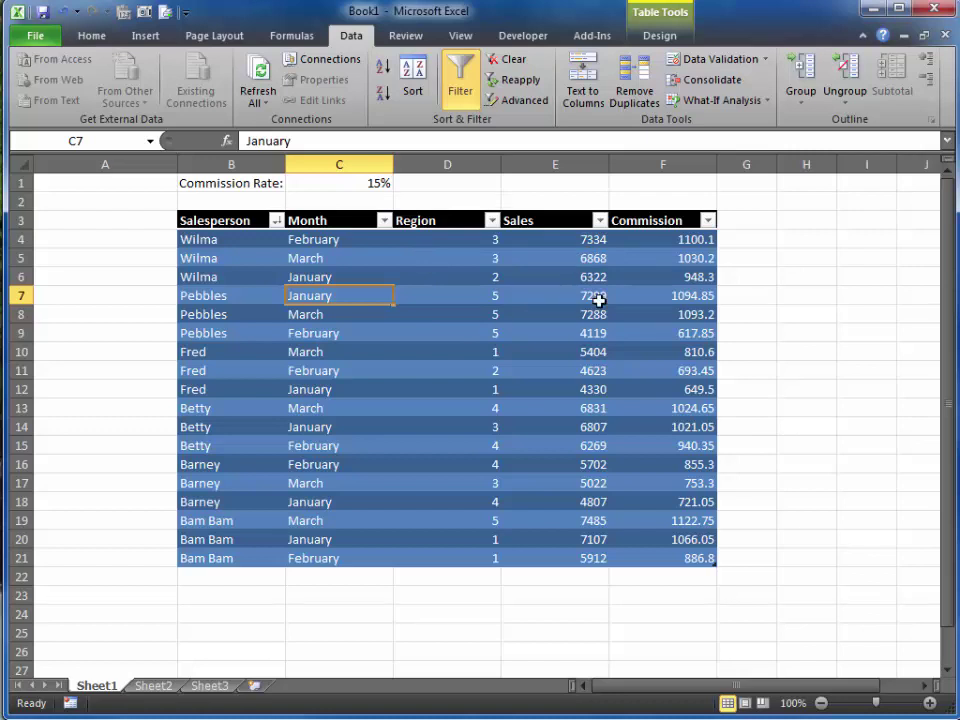
Step: Sort the table by Sales largest to smallest, checking the top 7485 and bottom 4119
{"action": "left_click", "coordinate": [599, 220]}
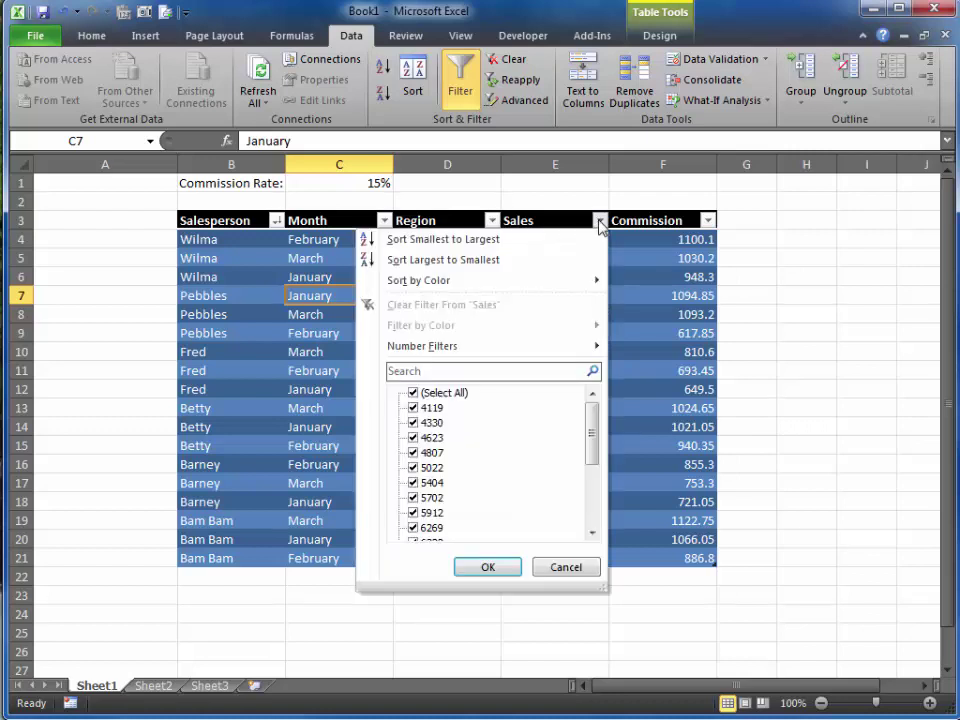
{"action": "left_click", "coordinate": [517, 264]}
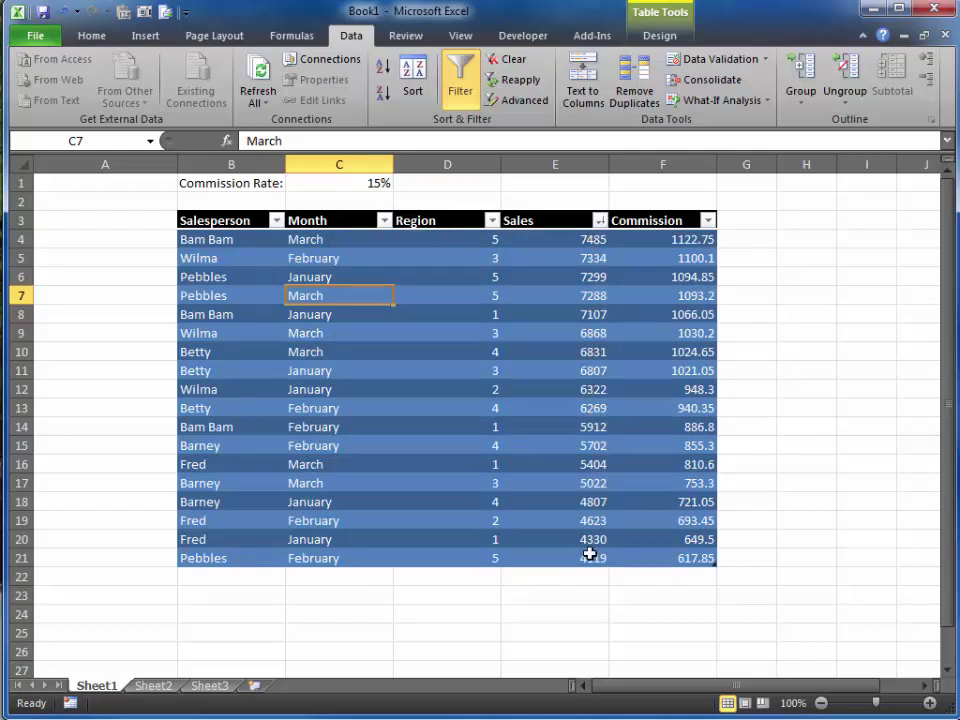
{"action": "left_click", "coordinate": [588, 240]}
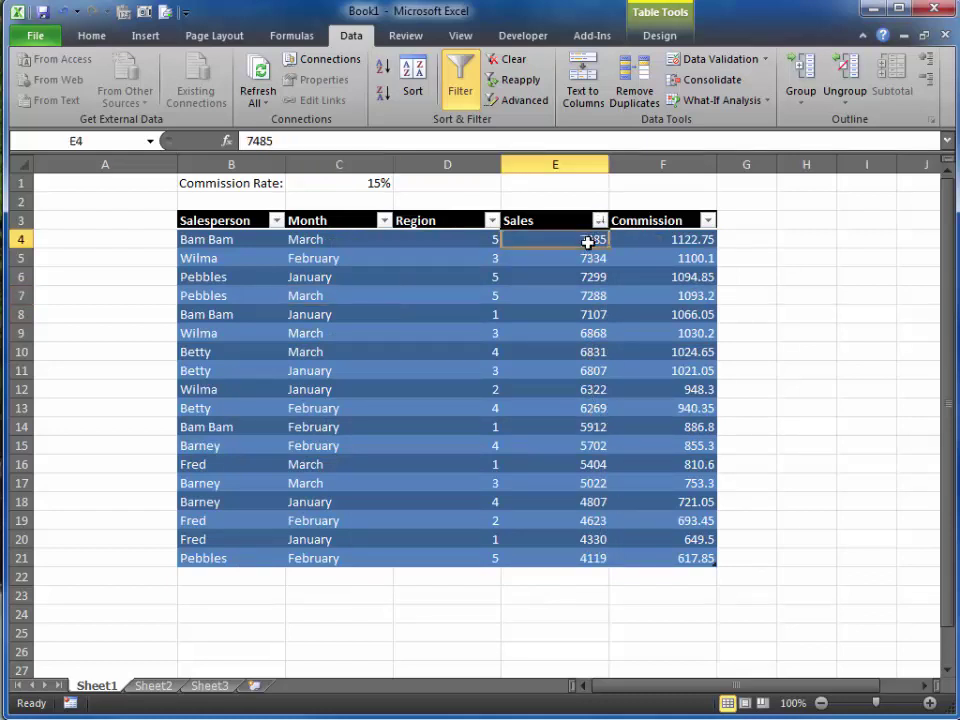
{"action": "left_click", "coordinate": [573, 558]}
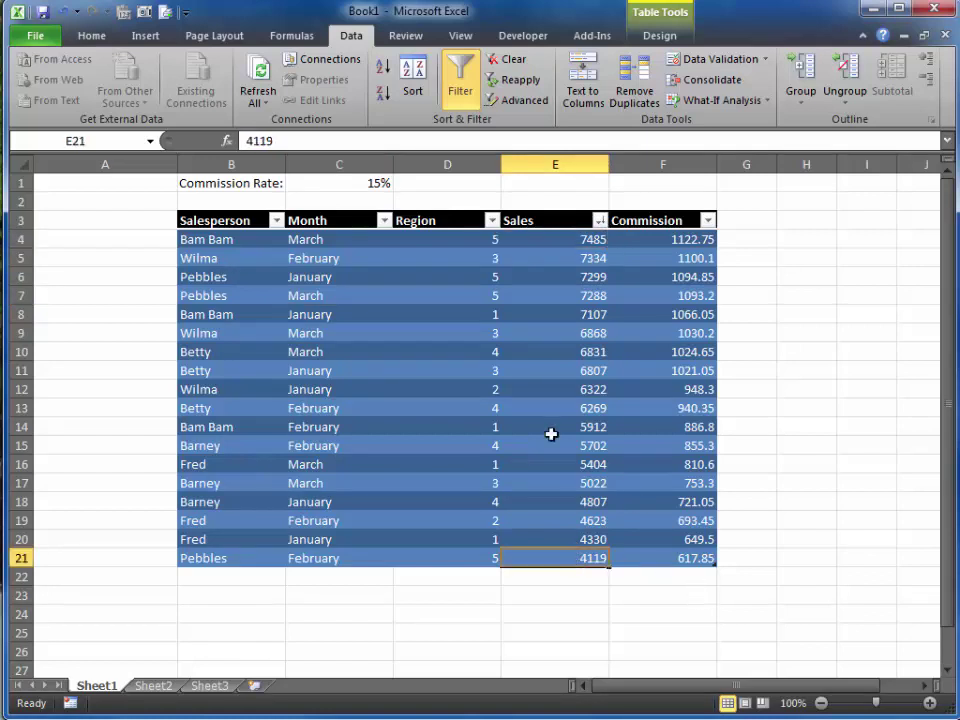
Step: Filter the Month column to January only
{"action": "left_click", "coordinate": [384, 222]}
{"action": "left_click", "coordinate": [229, 394]}
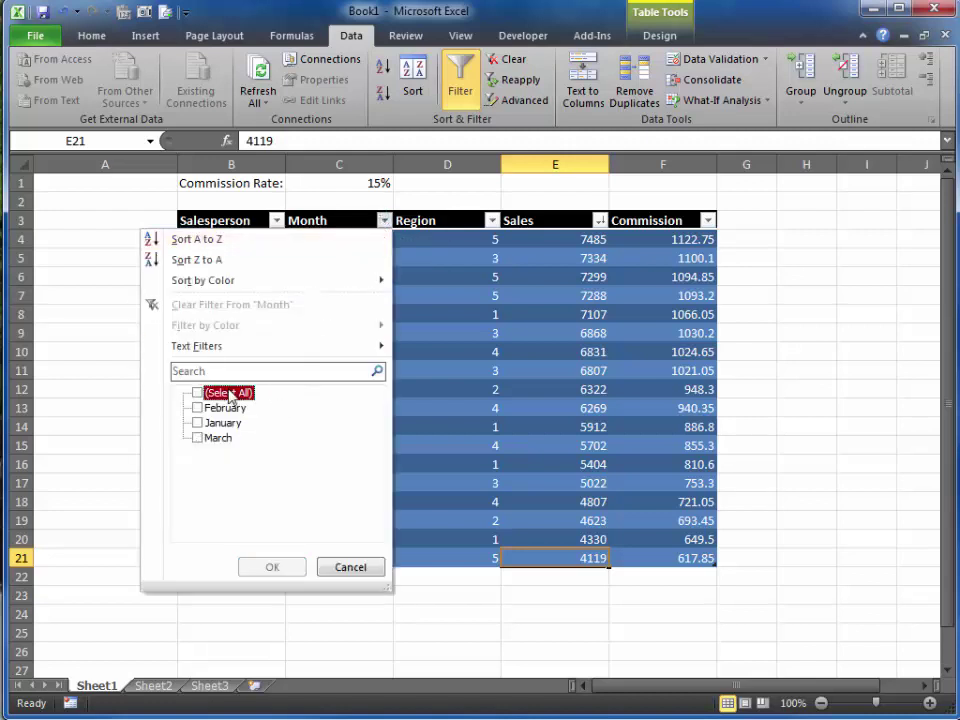
{"action": "left_click", "coordinate": [232, 423]}
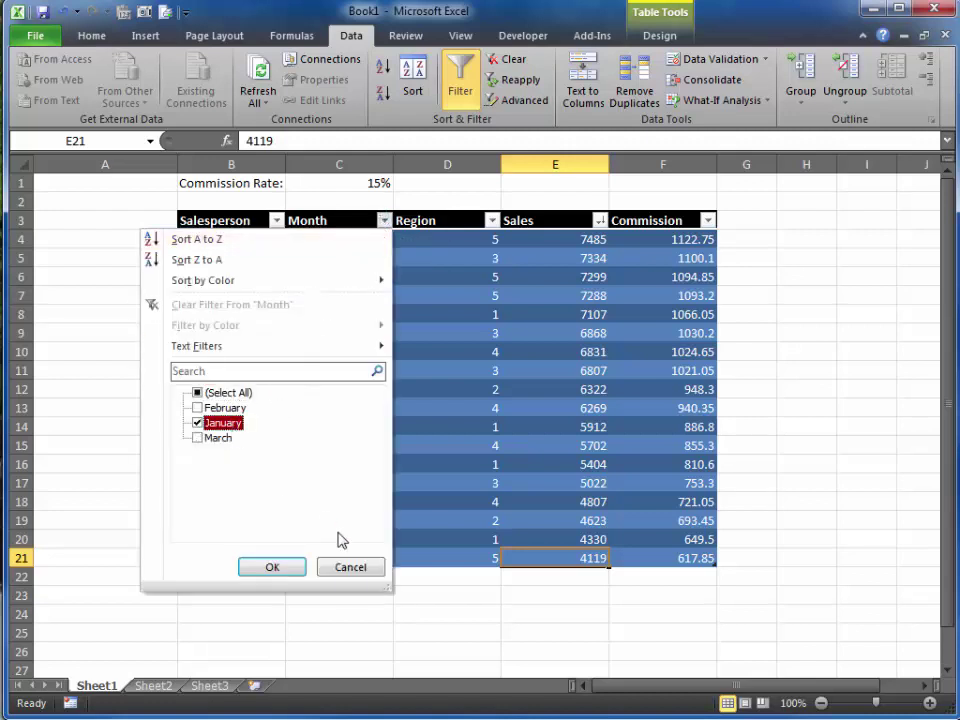
{"action": "left_click", "coordinate": [272, 567]}
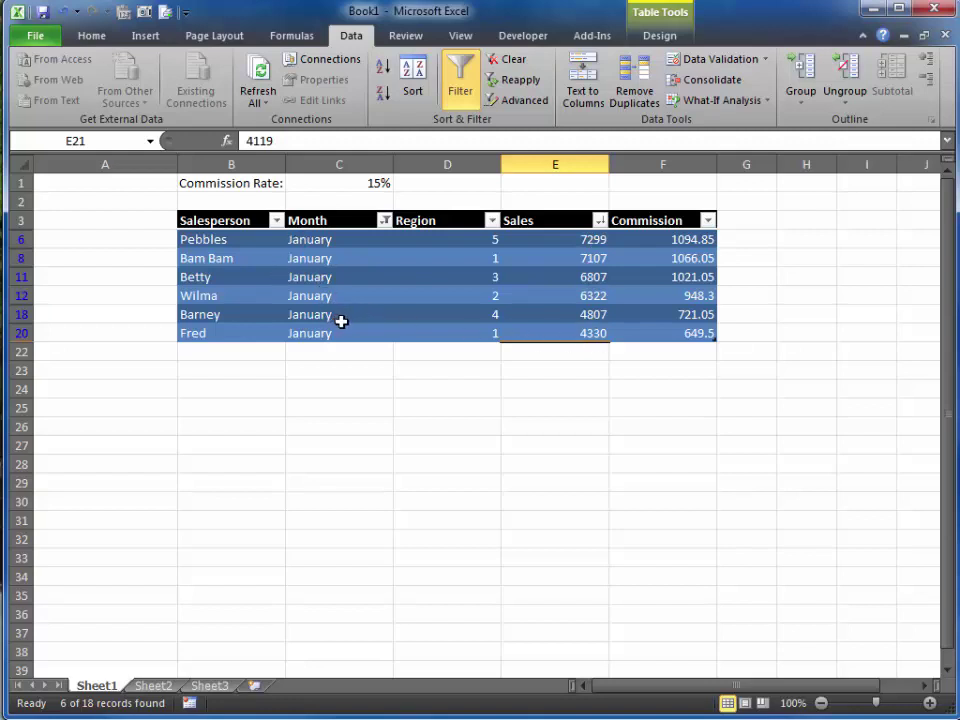
Step: Glance at the Sales filter options, then reset the Month filter to include every month
{"action": "left_click", "coordinate": [600, 221]}
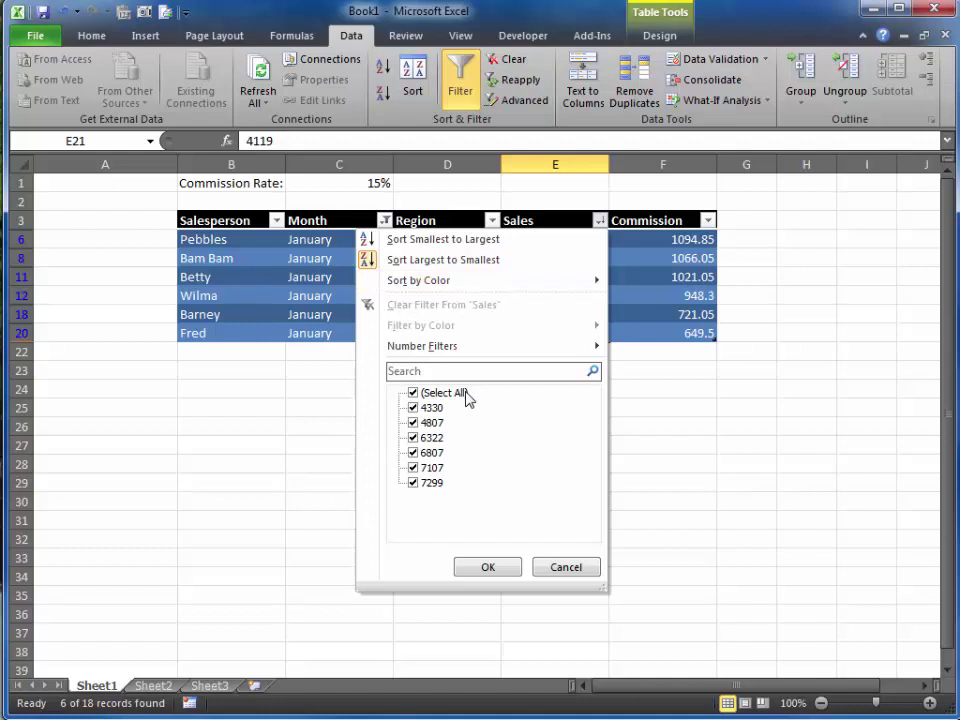
{"action": "mouse_move", "coordinate": [392, 288]}
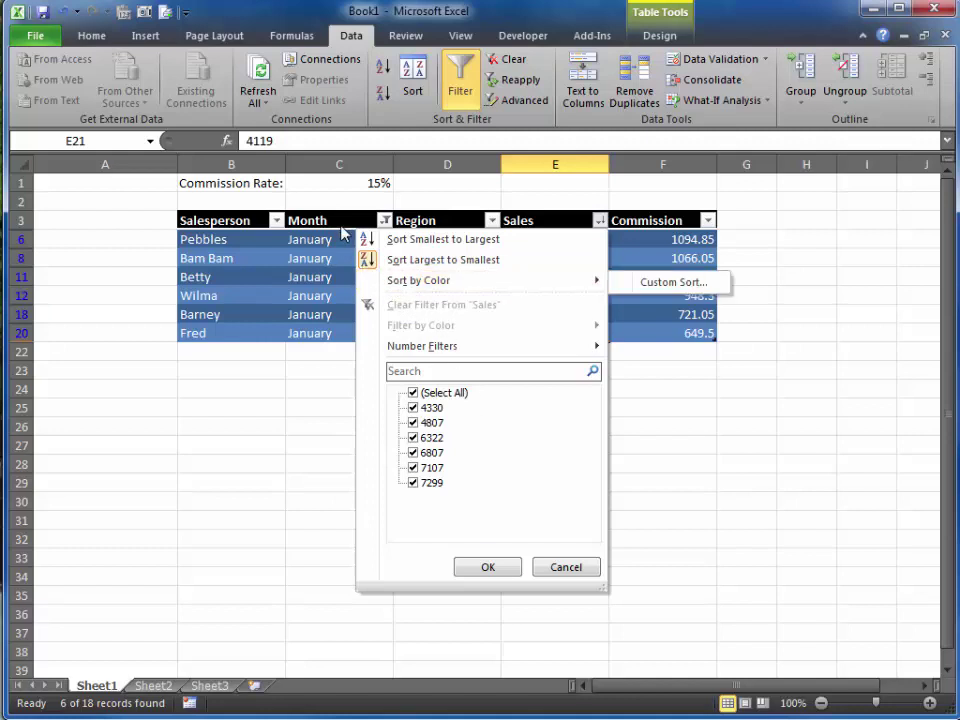
{"action": "left_click", "coordinate": [343, 232]}
{"action": "left_click", "coordinate": [384, 221]}
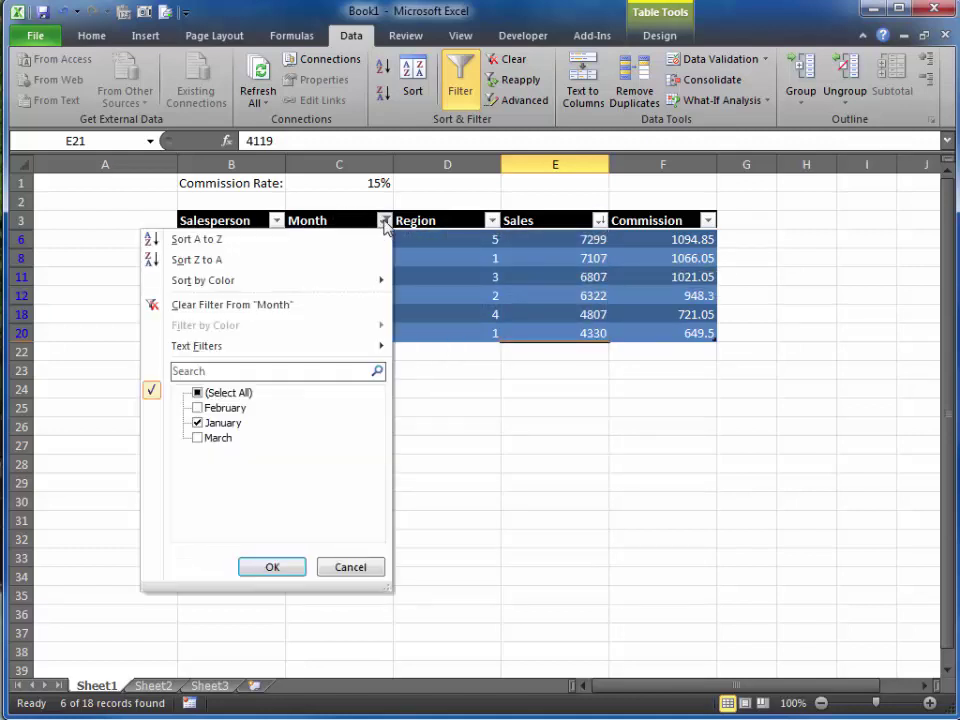
{"action": "left_click", "coordinate": [206, 394]}
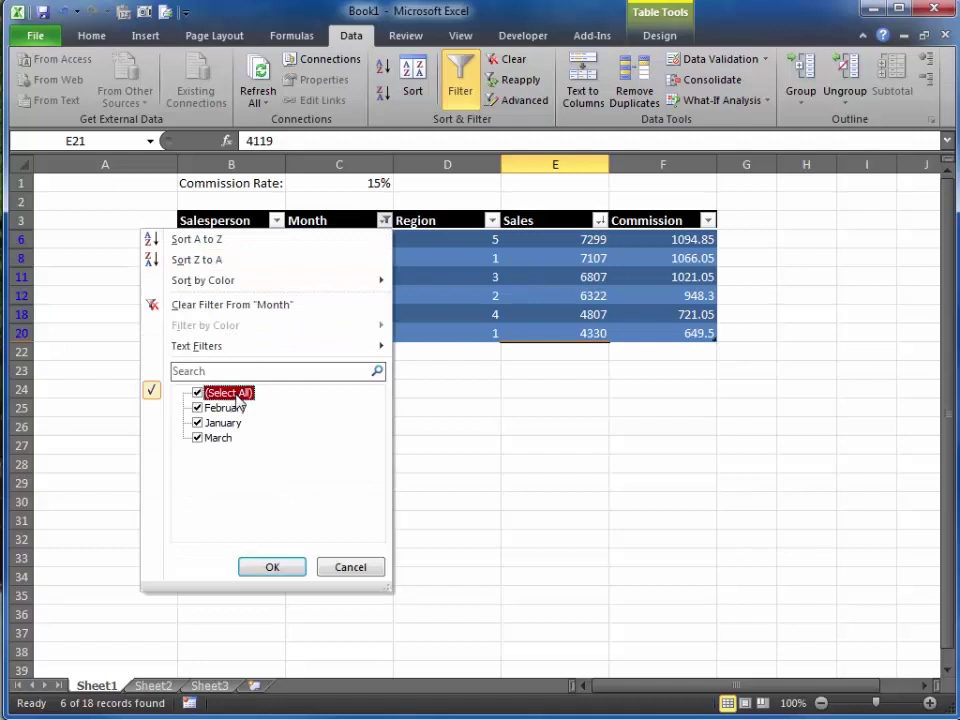
{"action": "left_click", "coordinate": [279, 571]}
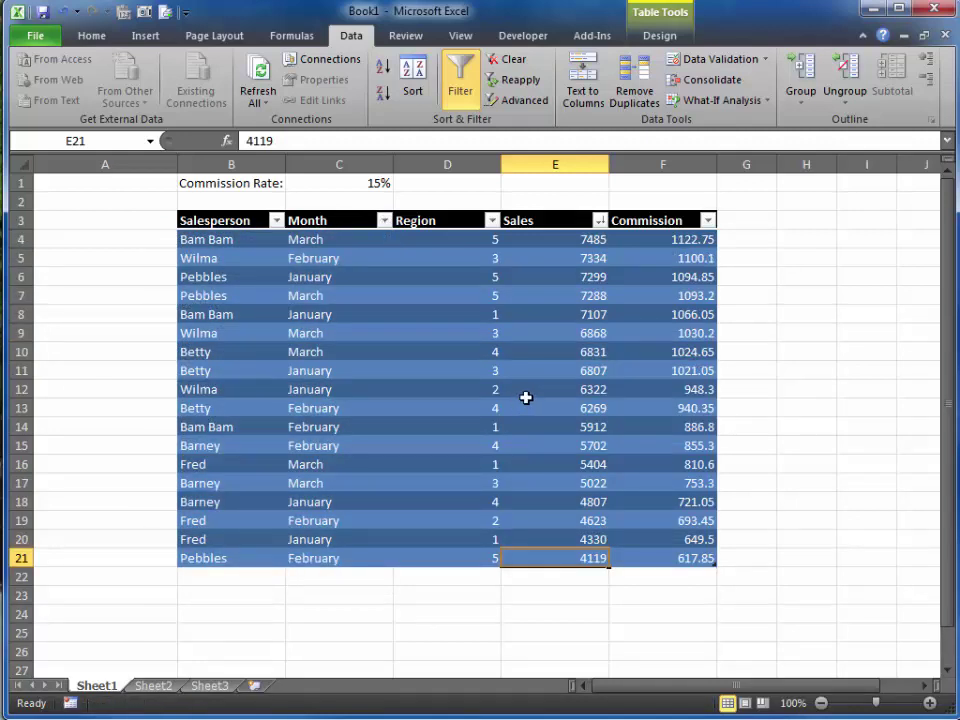
Step: Bring up the Sales column's Number Filters submenu with its Top 10 option
{"action": "left_click", "coordinate": [599, 221]}
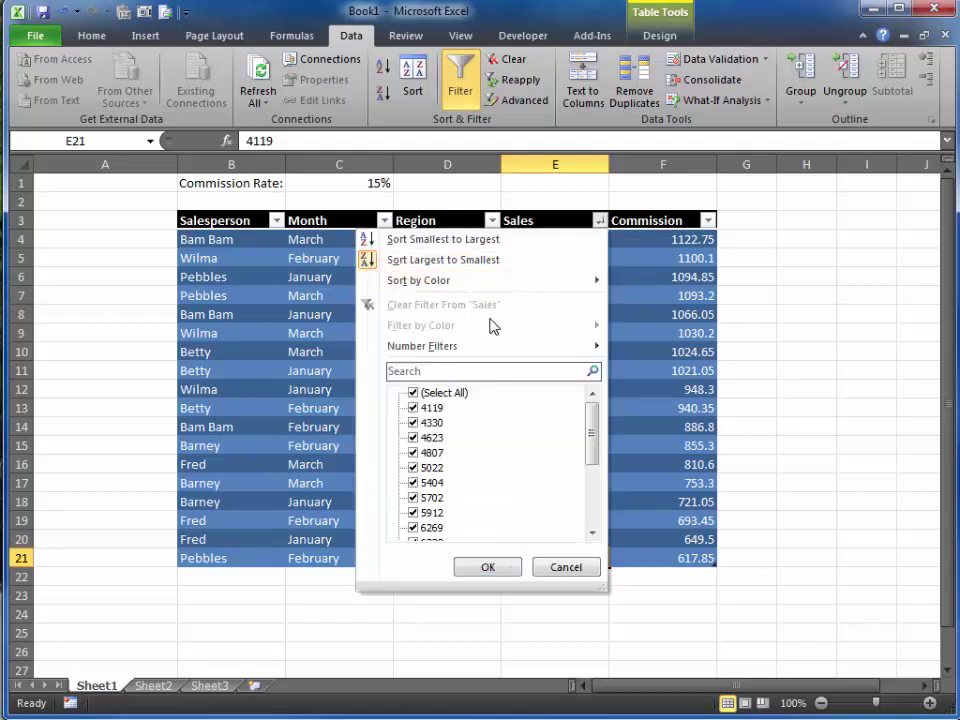
{"action": "mouse_move", "coordinate": [480, 350]}
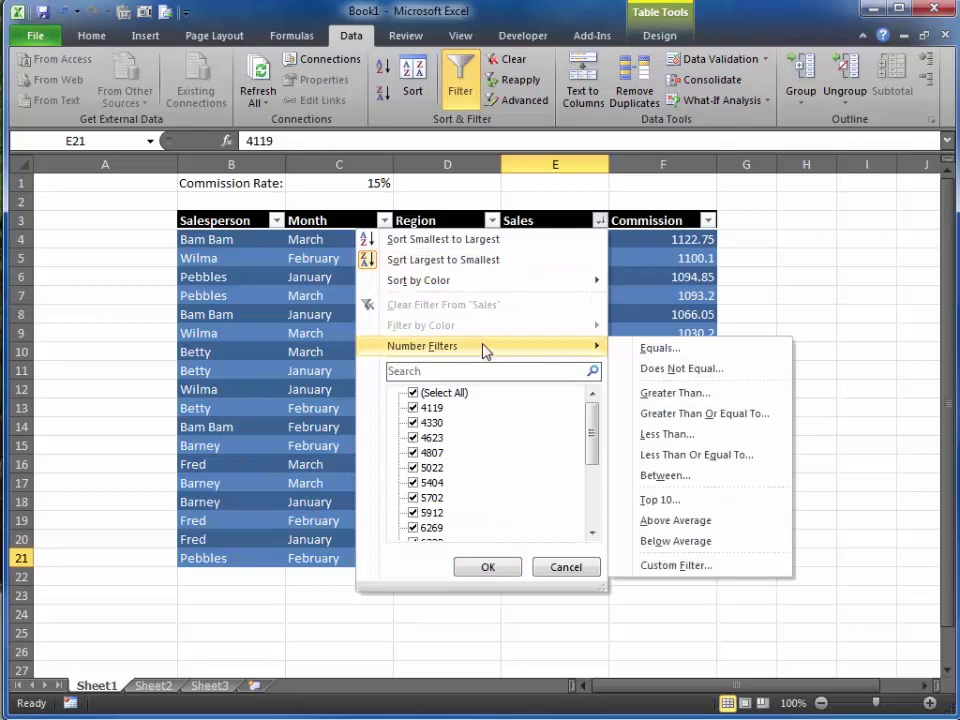
{"action": "left_click", "coordinate": [804, 242]}
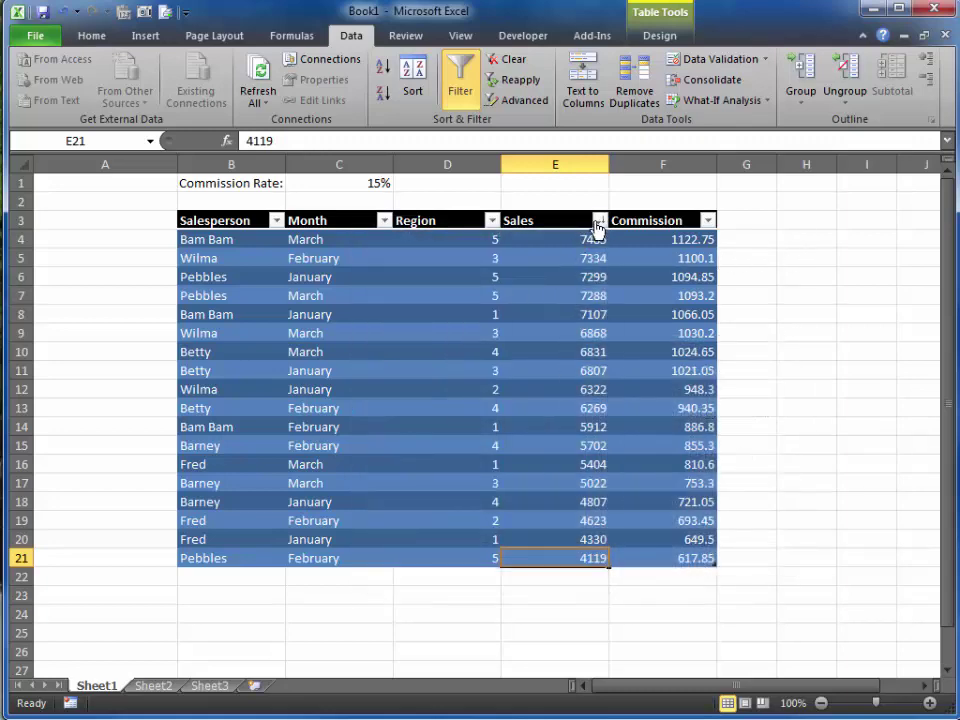
{"action": "left_click", "coordinate": [598, 222]}
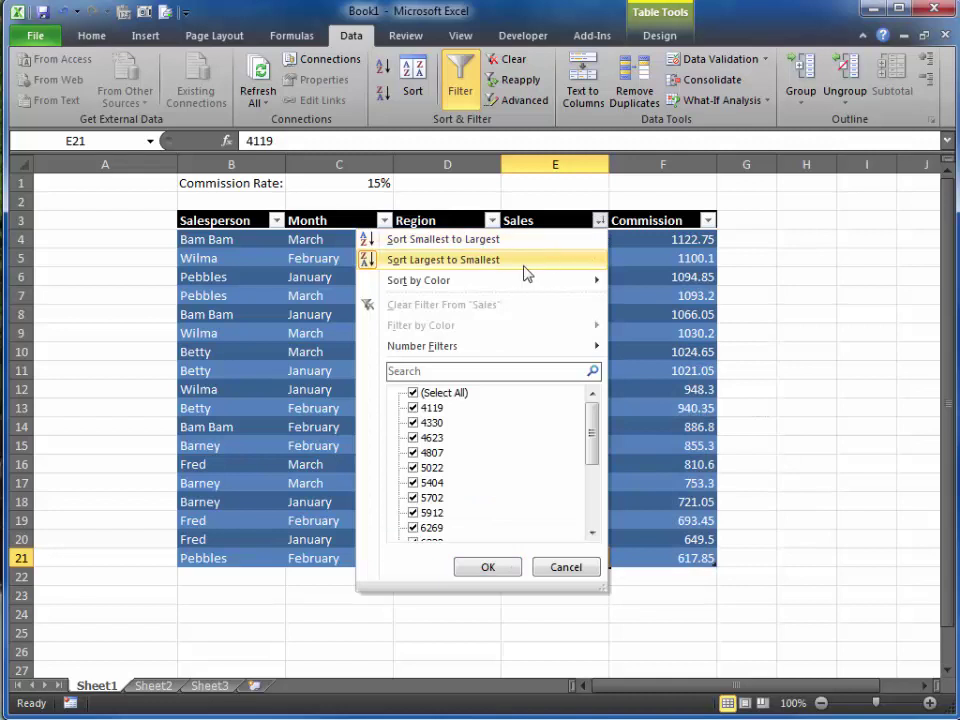
{"action": "mouse_move", "coordinate": [494, 357]}
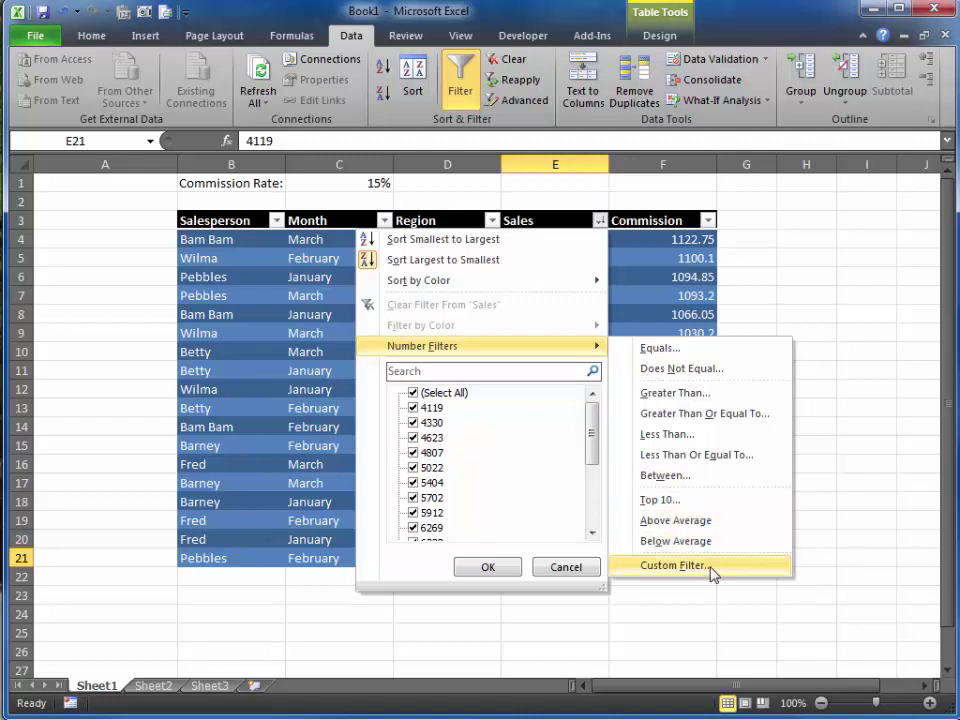
Step: Apply a Top 10 filter on Sales set to Top 5 Items, leaving 5 of 18 records
{"action": "left_click", "coordinate": [677, 504]}
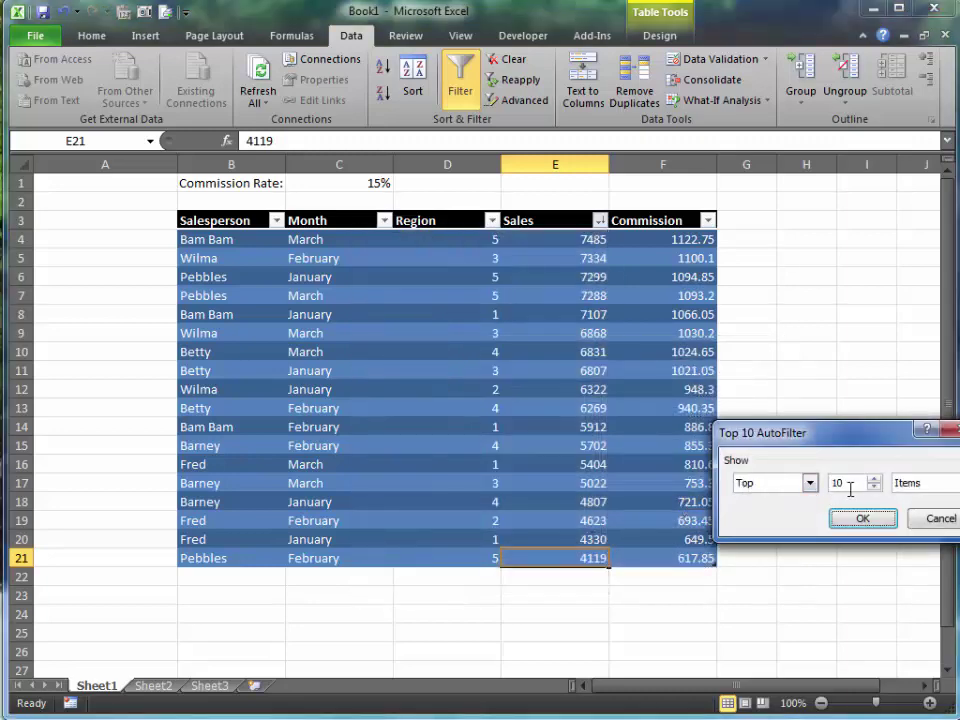
{"action": "left_click", "coordinate": [930, 497]}
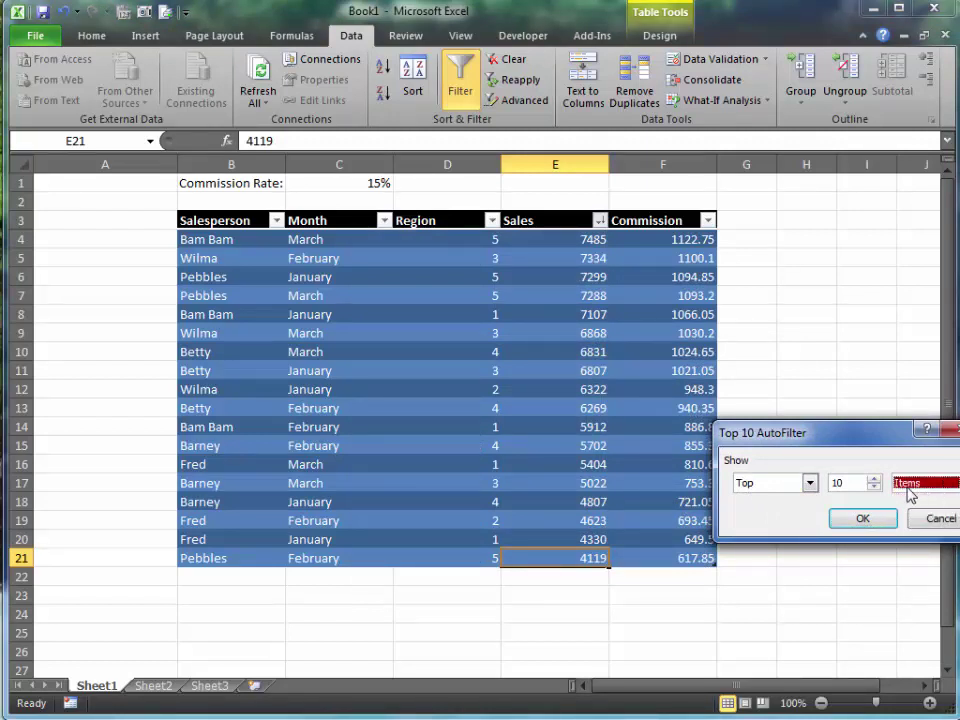
{"action": "left_click", "coordinate": [908, 499]}
{"action": "left_click", "coordinate": [874, 488]}
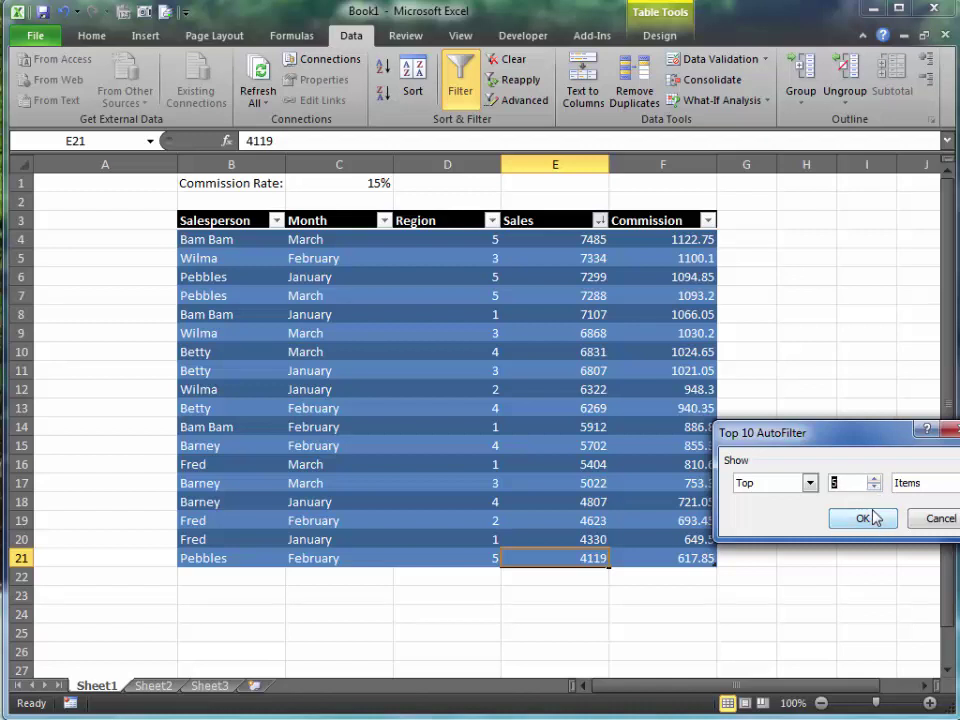
{"action": "left_click", "coordinate": [864, 516]}
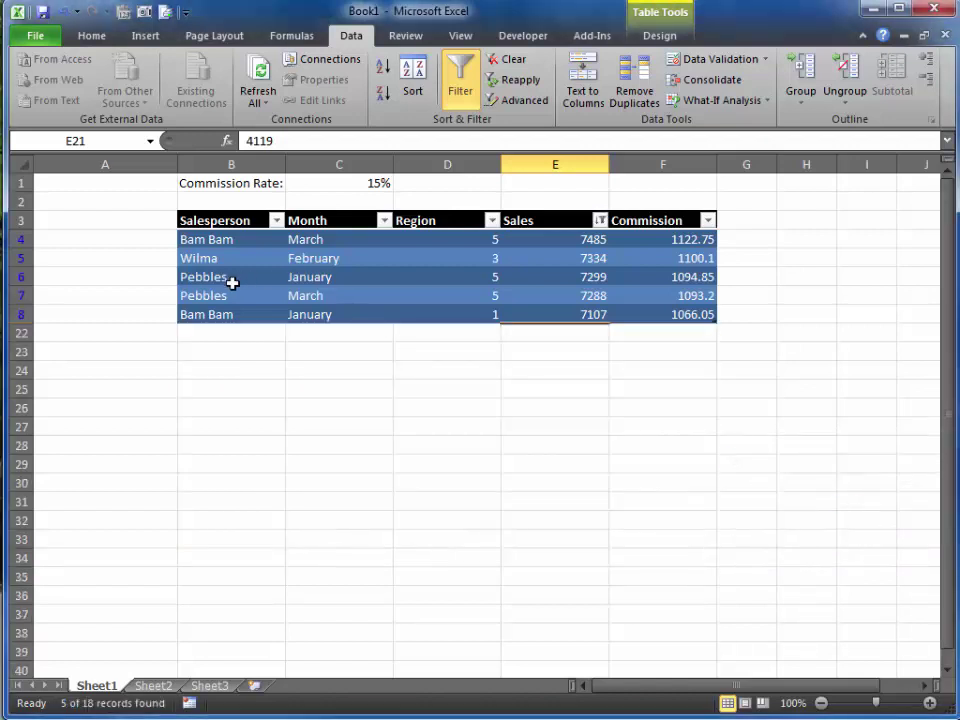
Step: Select A4:A8, then Sales cells E4:E8 to read Count 5 and Sum 36513
{"action": "left_click_drag", "start_coordinate": [110, 240], "coordinate": [118, 308]}
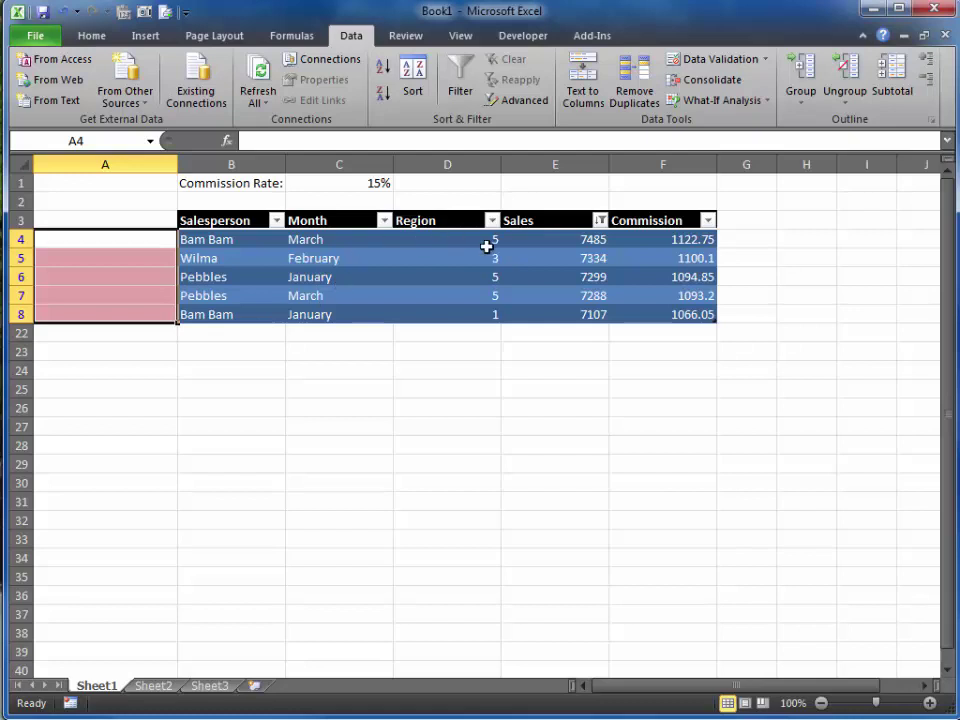
{"action": "left_click_drag", "start_coordinate": [590, 241], "coordinate": [589, 305]}
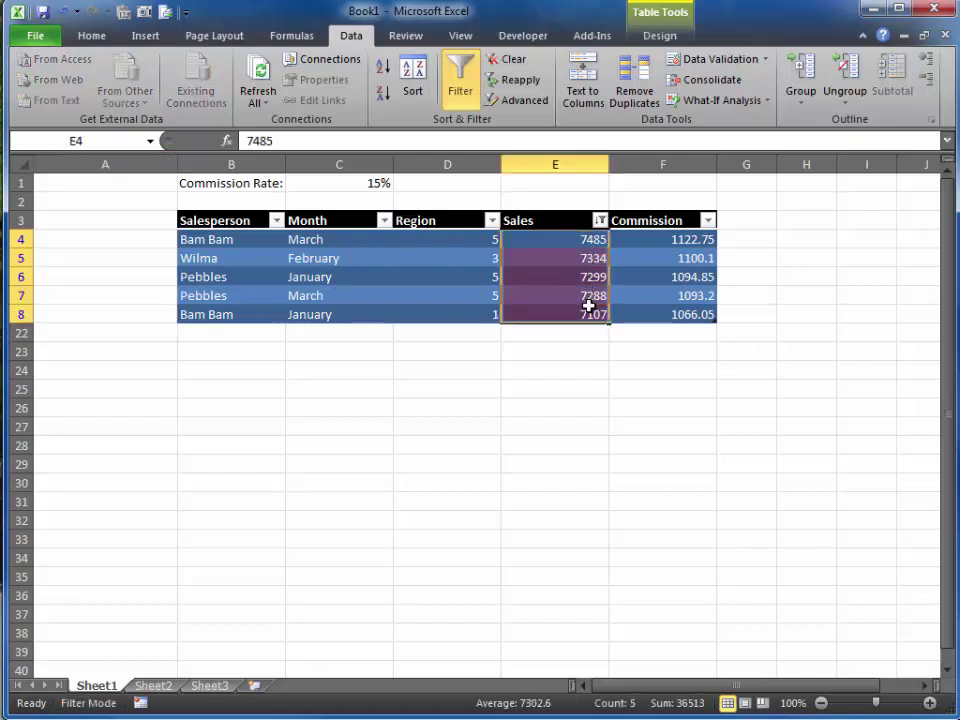
Step: Sort the top five Sales rows smallest to largest, then largest to smallest, 7485 down to 7107
{"action": "left_click", "coordinate": [599, 221]}
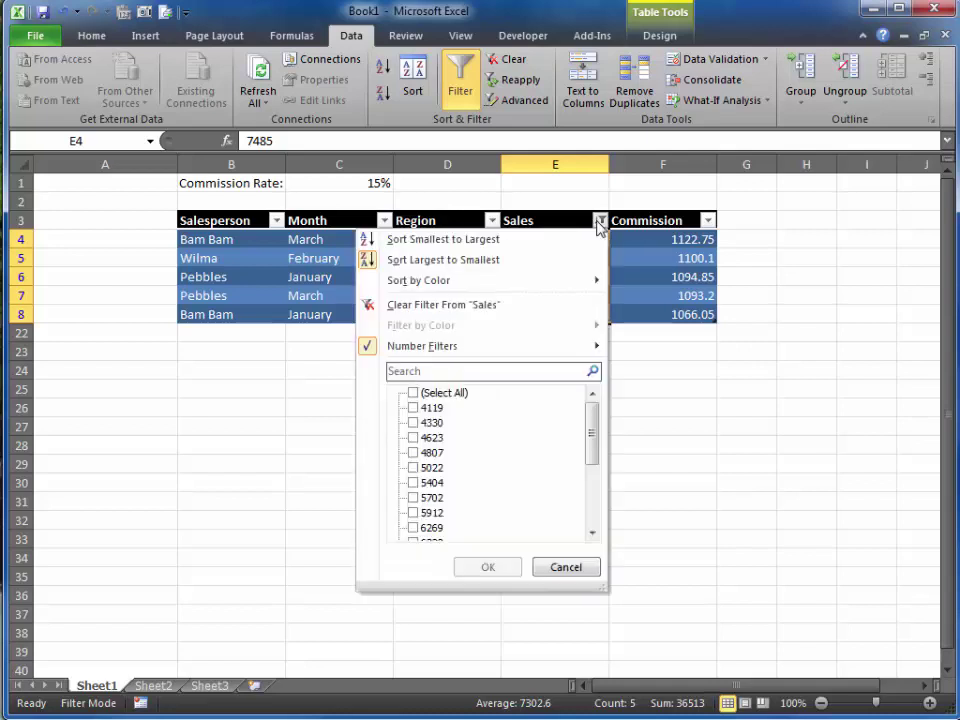
{"action": "left_click", "coordinate": [556, 242]}
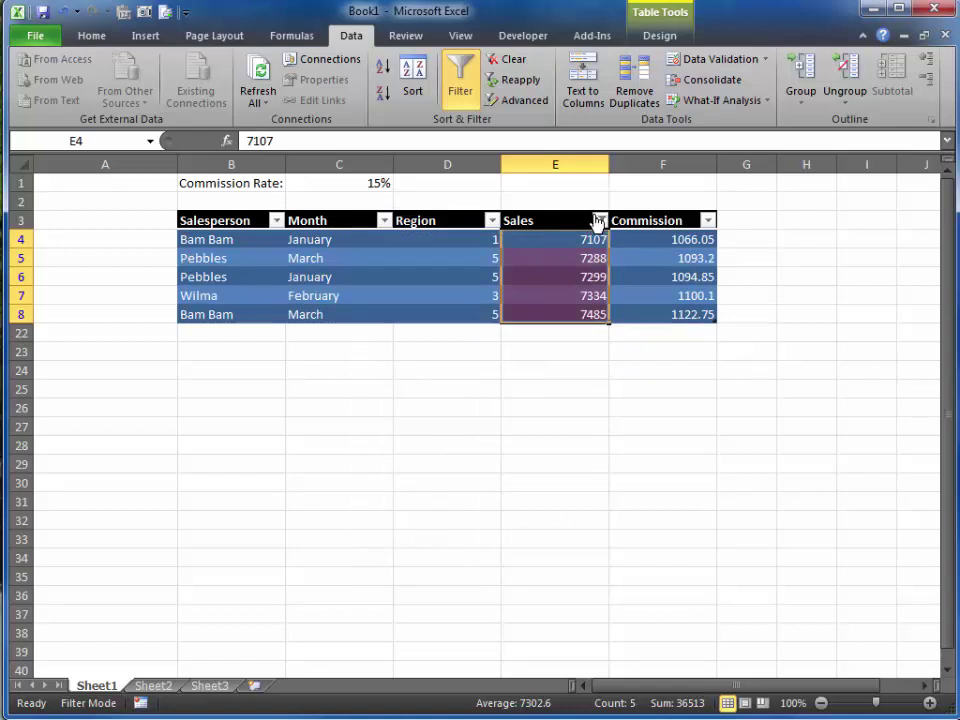
{"action": "left_click", "coordinate": [598, 220]}
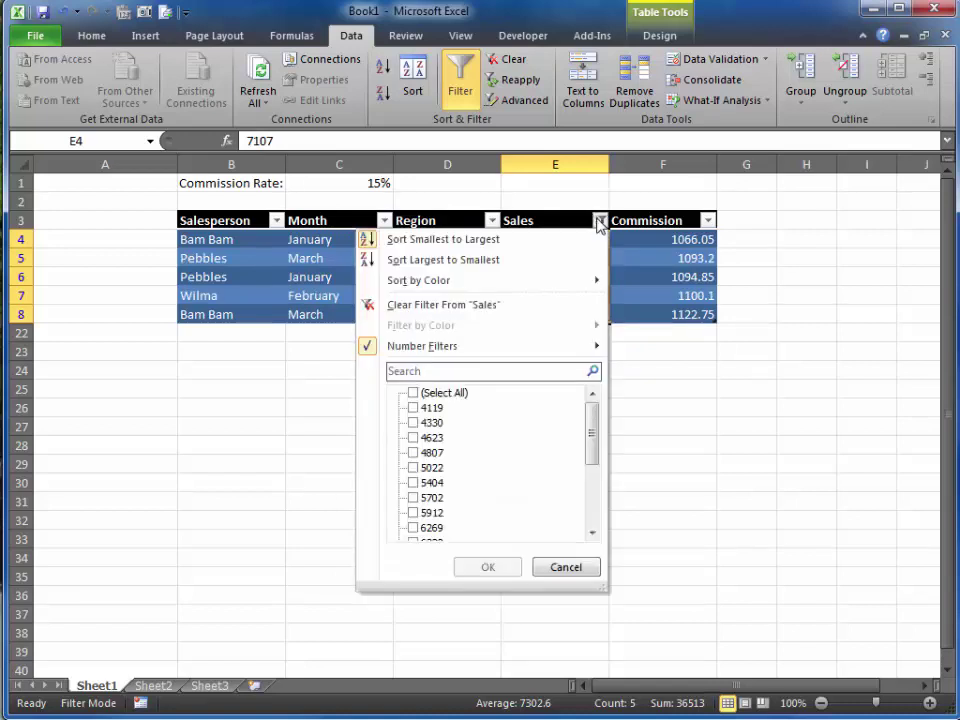
{"action": "left_click", "coordinate": [534, 260]}
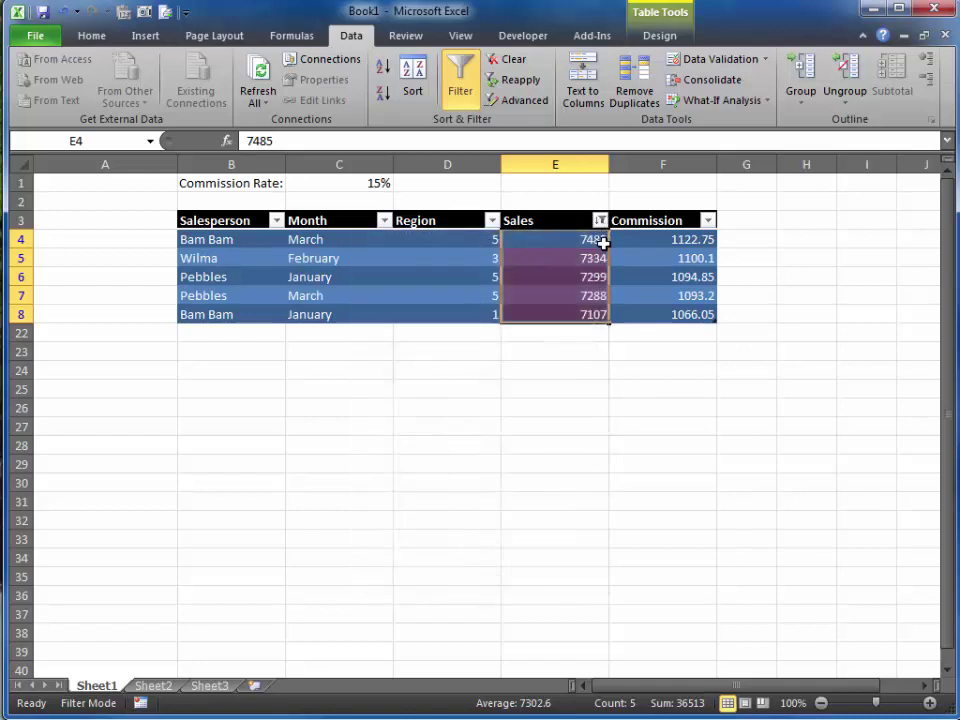